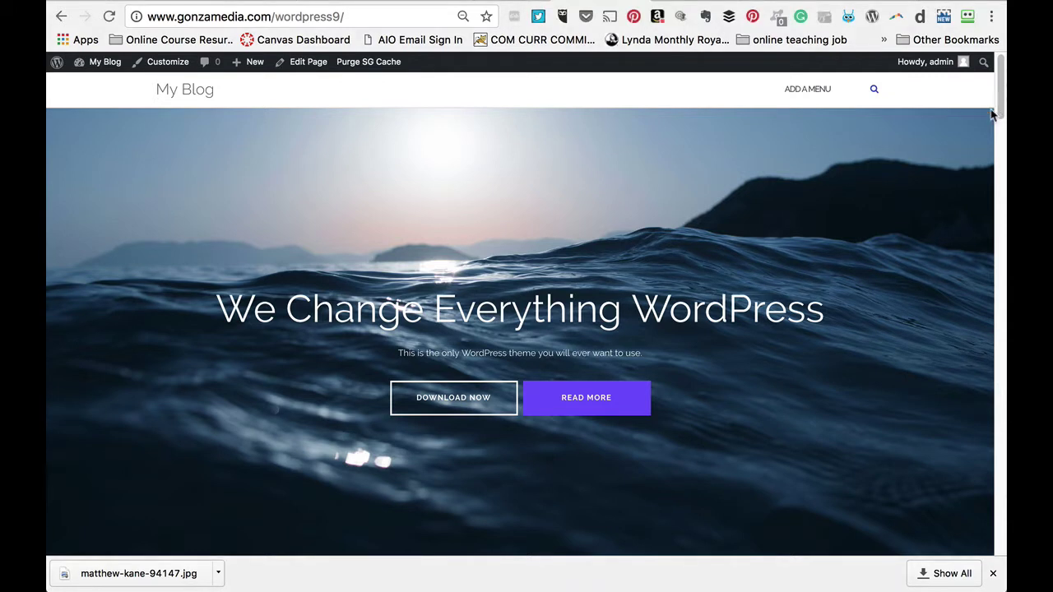
Scroll through the live My Blog homepage, then switch to the Unsplash tab
mouse_move(997, 97)
left_mouse_down()
mouse_move(996, 177)
mouse_move(960, 352)
mouse_move(943, 107)
mouse_move(1002, 138)
mouse_move(1002, 212)
mouse_move(1002, 103)
left_mouse_up()
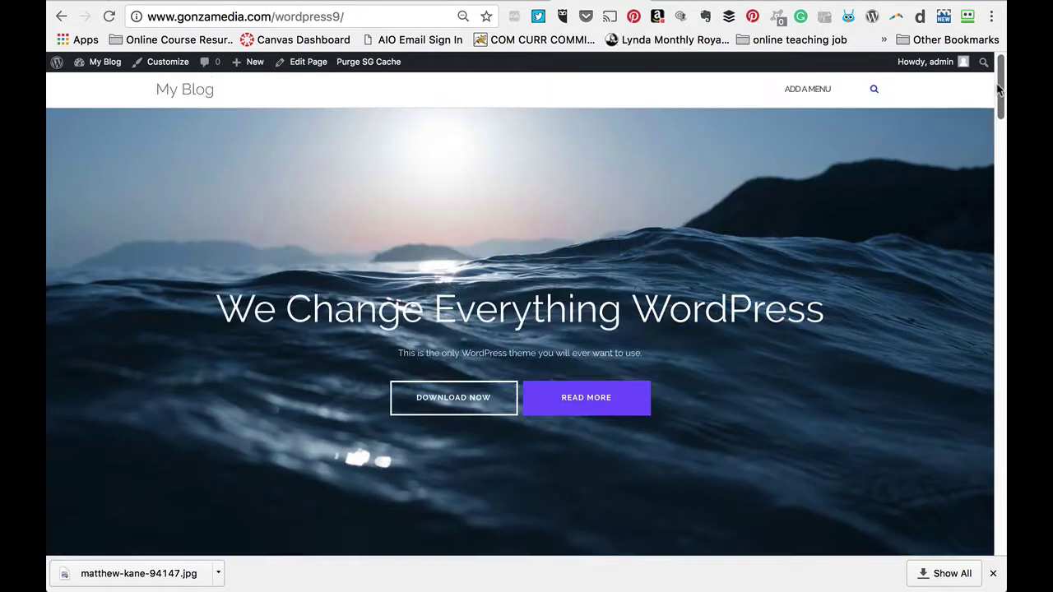
key("ctrl+Tab")
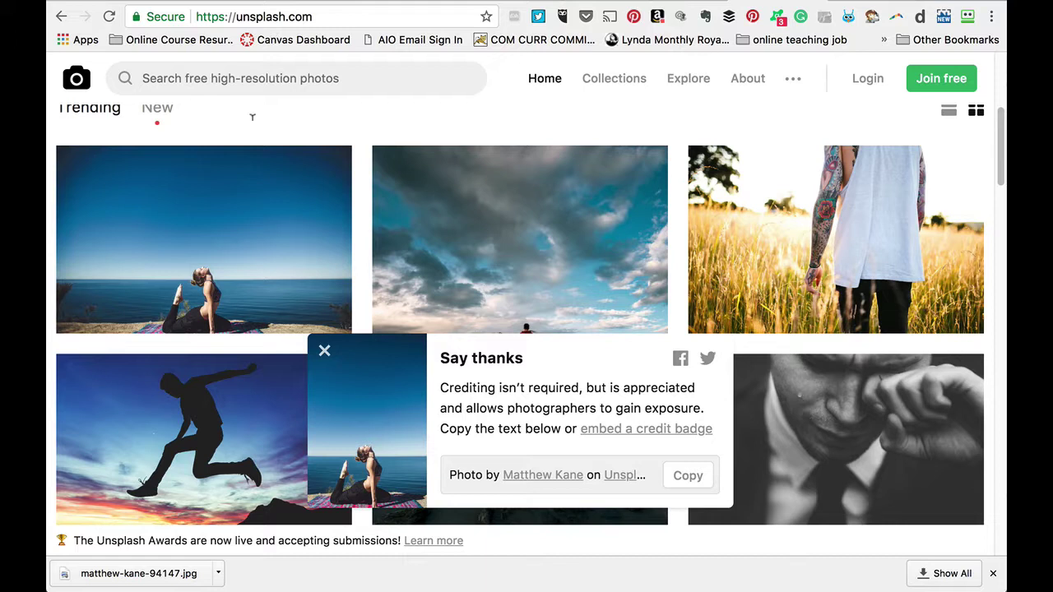
Close Unsplash's Say thanks credit popup and scroll down the photo grid
mouse_move(213, 250)
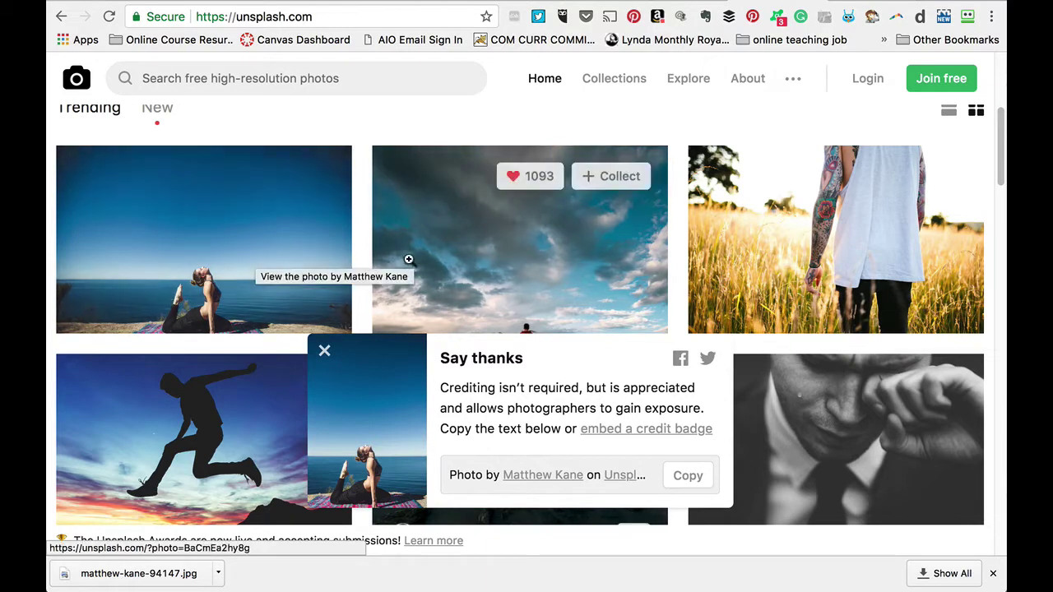
mouse_move(946, 300)
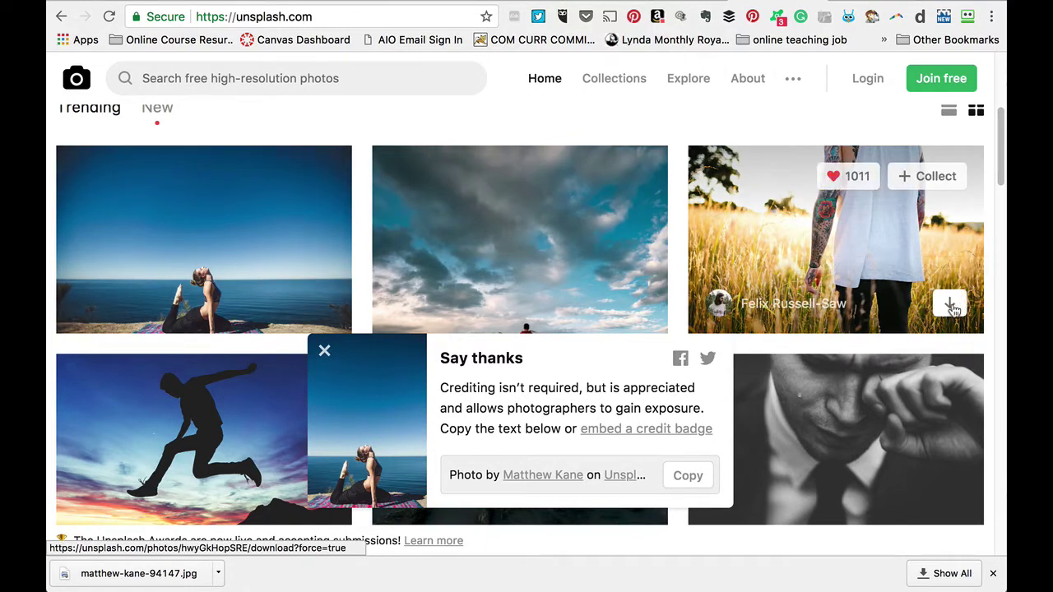
left_click(324, 351)
left_click_drag(1002, 179, 1001, 74)
Browse the Gonza Media Free Image Libraries article and its EBOOKS / ARTICLES menu
key("ctrl+shift+Tab")
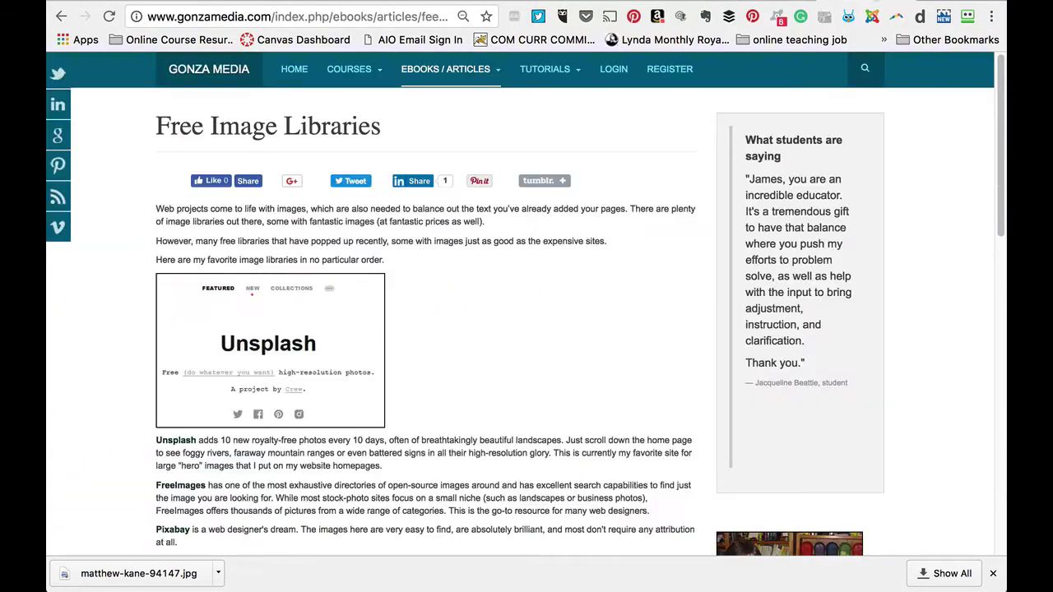
mouse_move(453, 75)
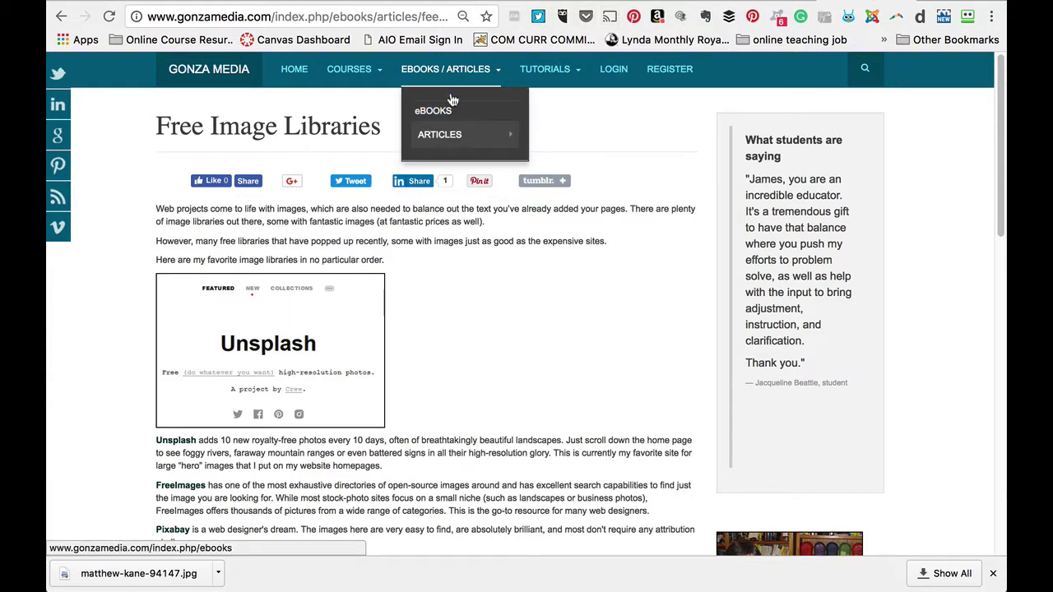
mouse_move(454, 134)
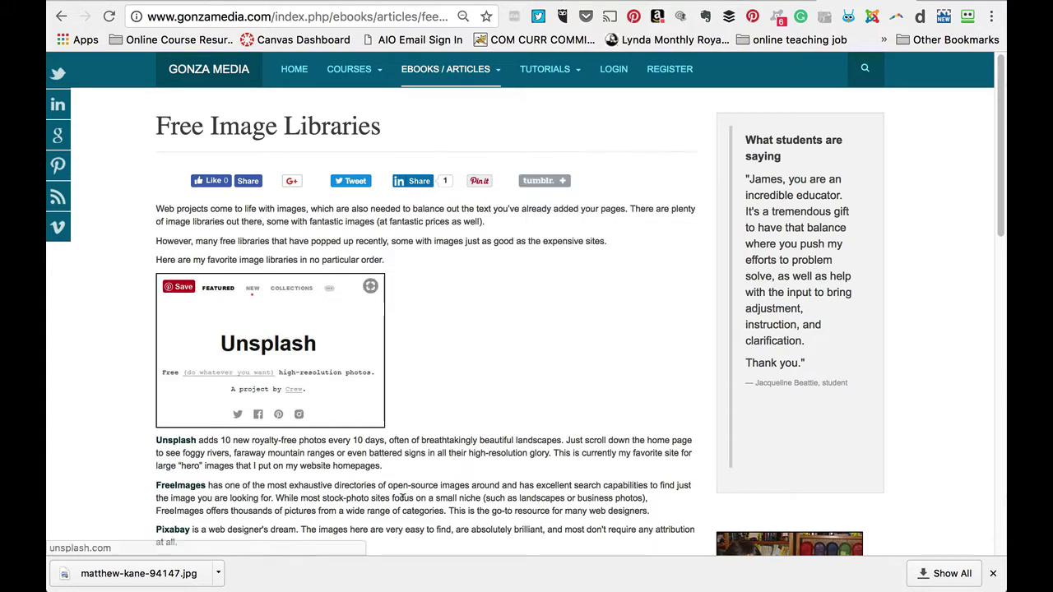
mouse_move(997, 181)
left_mouse_down()
mouse_move(998, 297)
mouse_move(997, 180)
left_mouse_up()
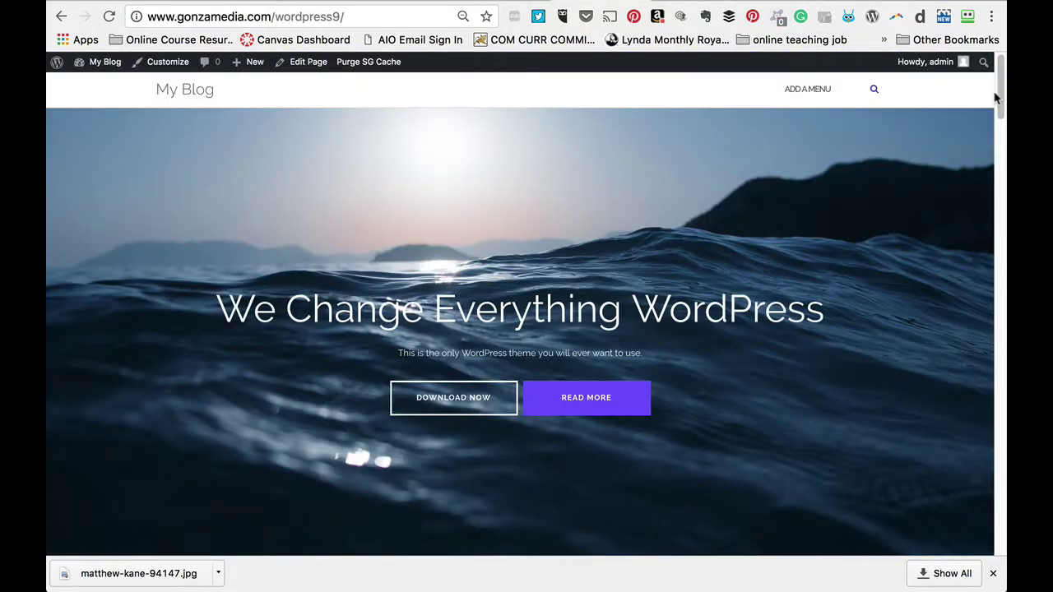
Go via My Blog > Dashboard to Appearance > Themes and customize Shapely
mouse_move(994, 97)
left_mouse_down()
mouse_move(988, 268)
mouse_move(996, 168)
mouse_move(986, 88)
left_mouse_up()
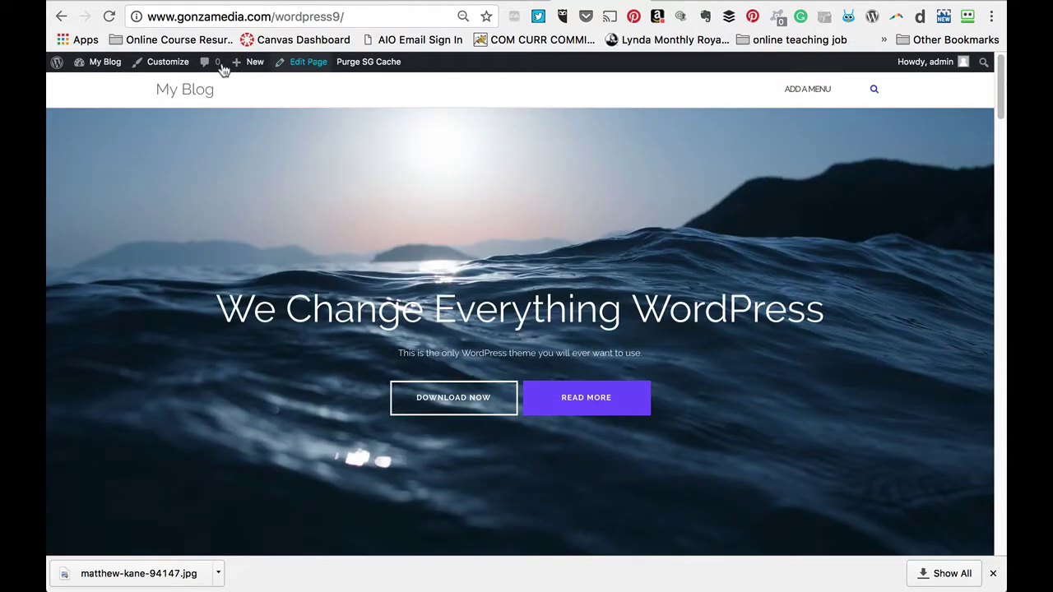
mouse_move(104, 62)
left_click(105, 86)
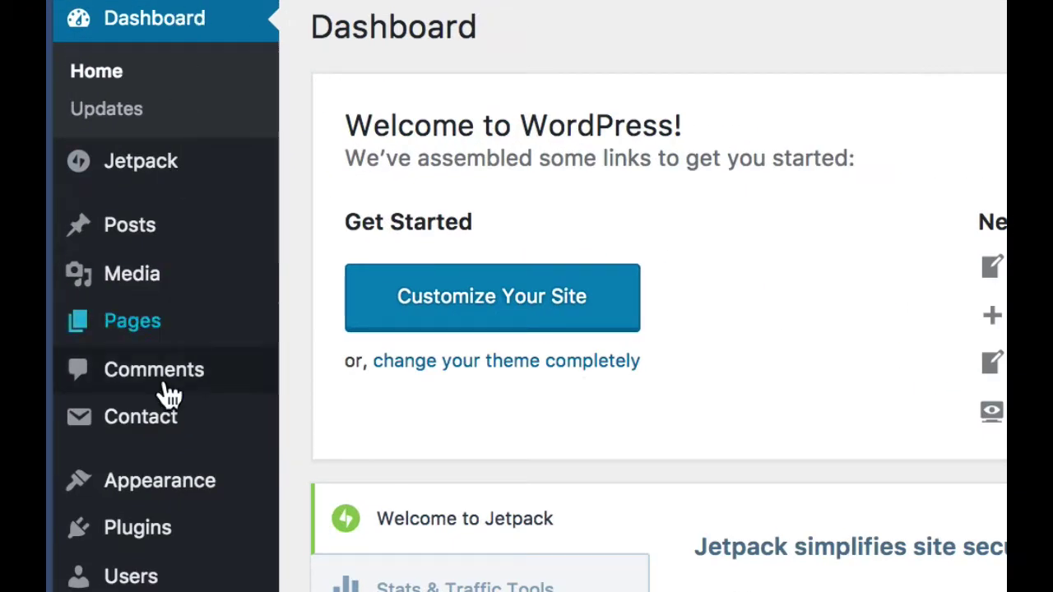
mouse_move(98, 302)
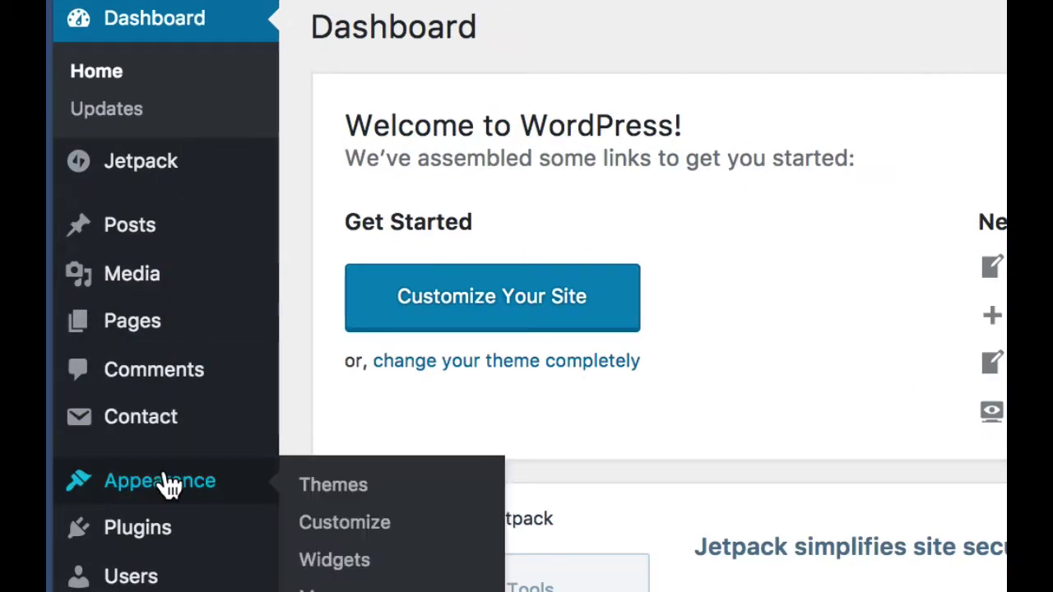
left_click(333, 487)
mouse_move(341, 493)
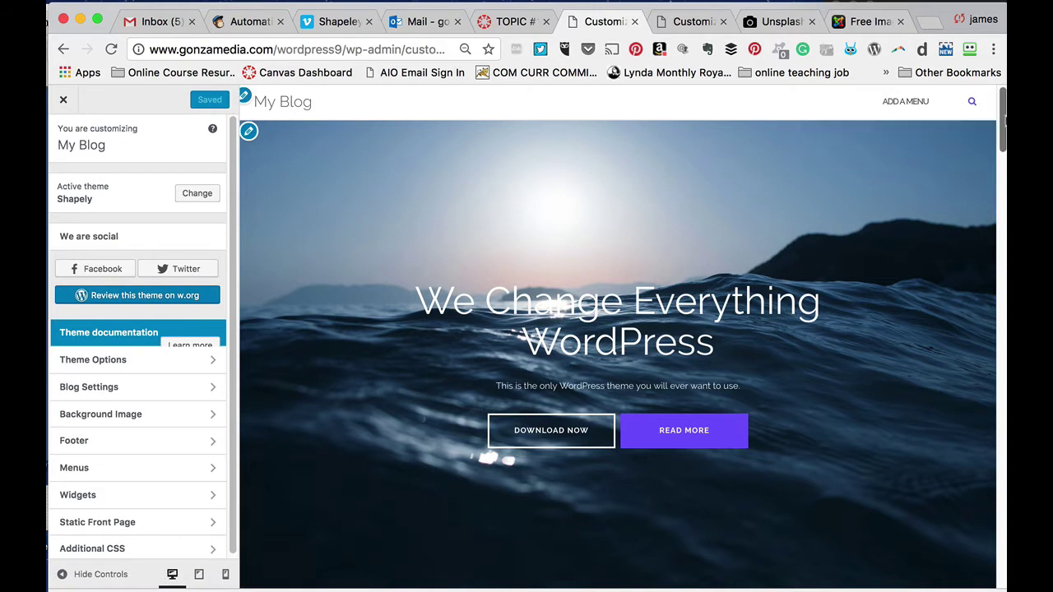
Open Widgets > Homepage and expand the first [Shapely] Parralax Section widget
mouse_move(1003, 123)
left_mouse_down()
mouse_move(1001, 372)
mouse_move(997, 105)
left_mouse_up()
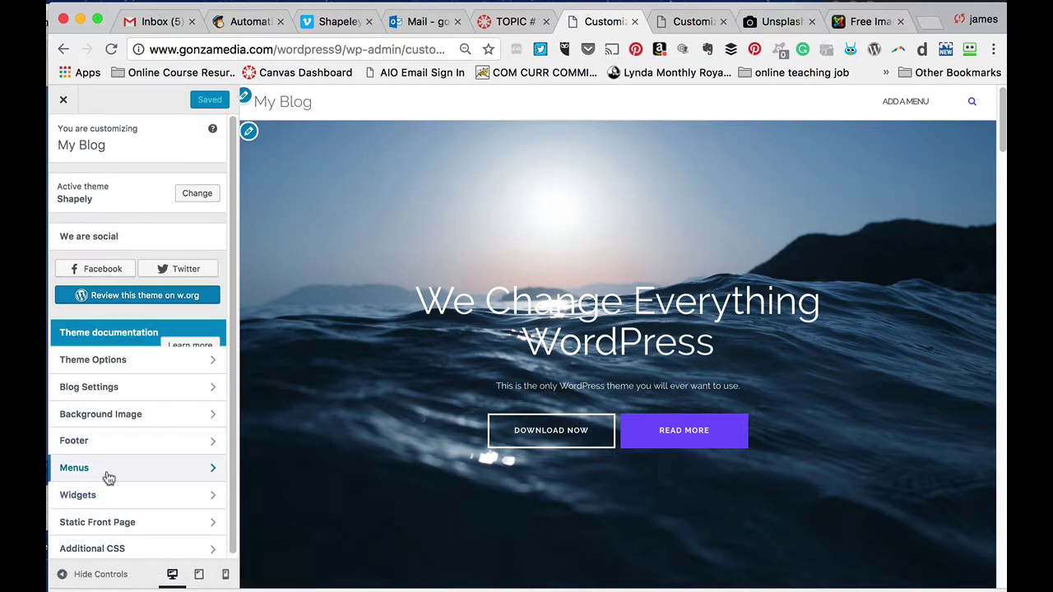
left_click(108, 497)
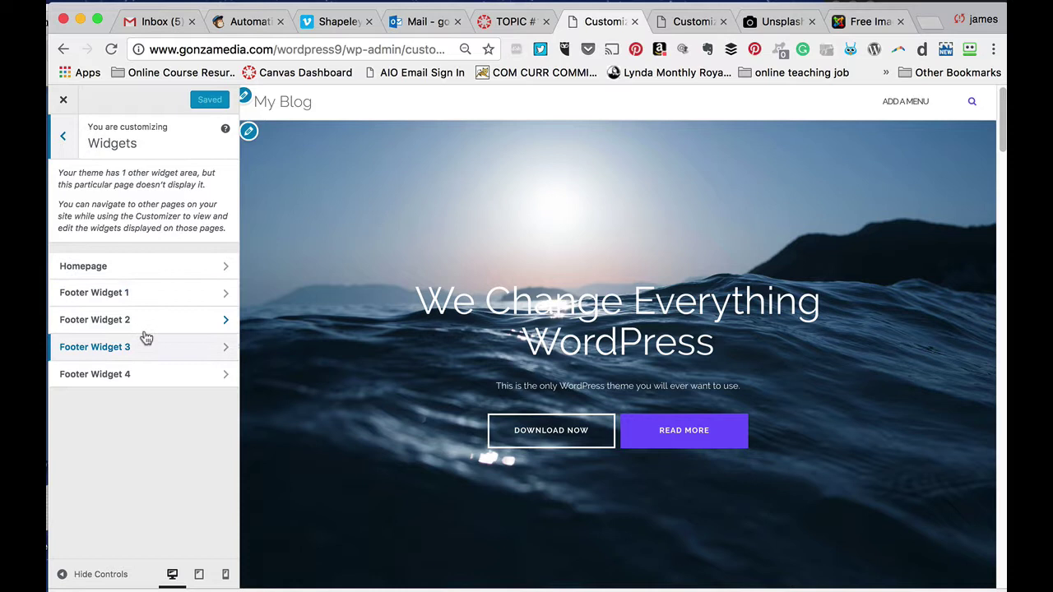
left_click(145, 267)
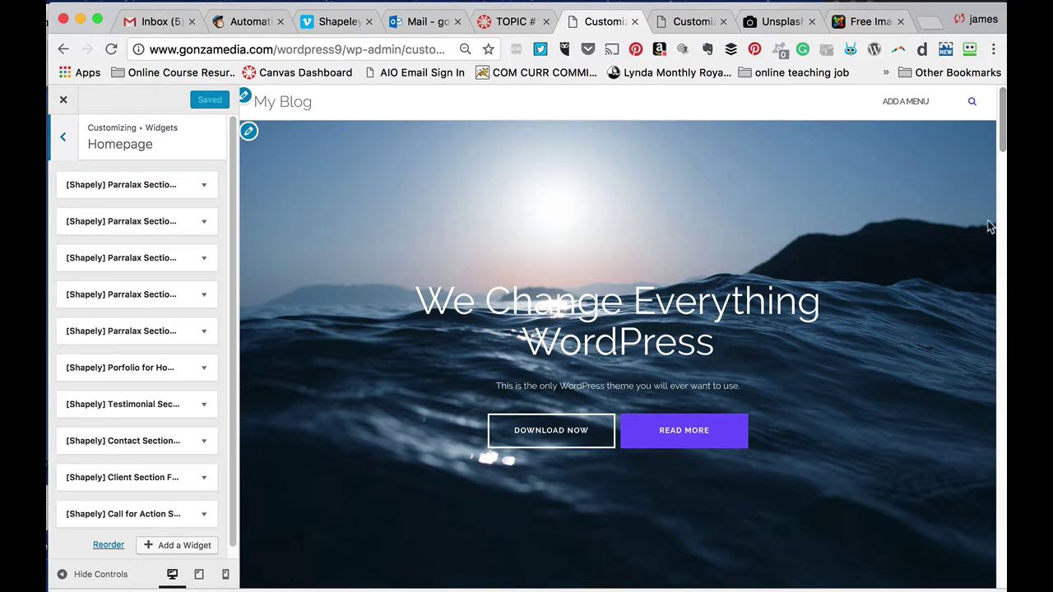
left_click(151, 191)
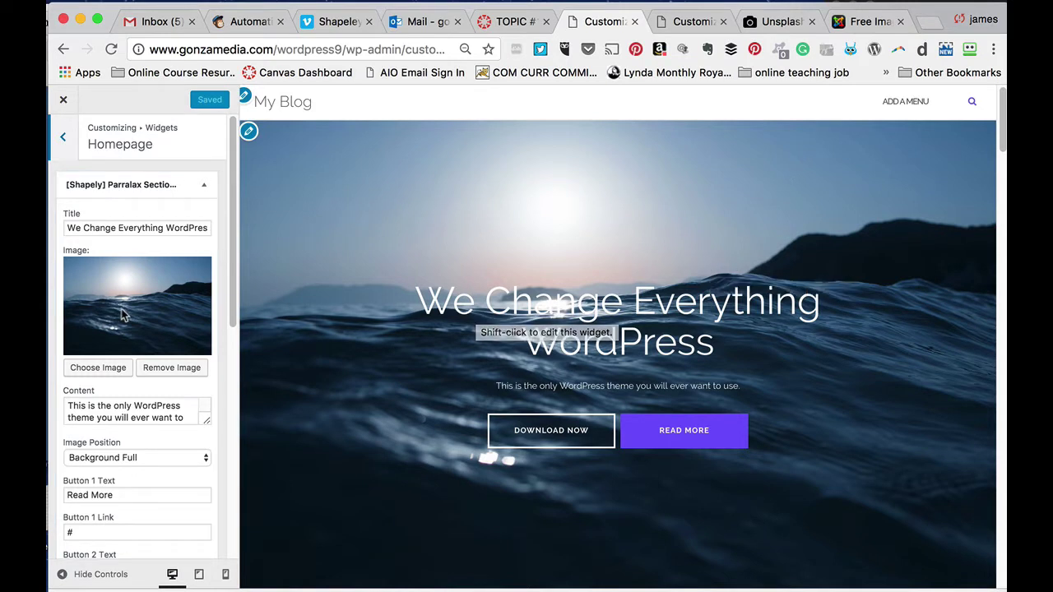
Retitle the top parallax section widget to 'Top widget position'
triple_click(142, 224)
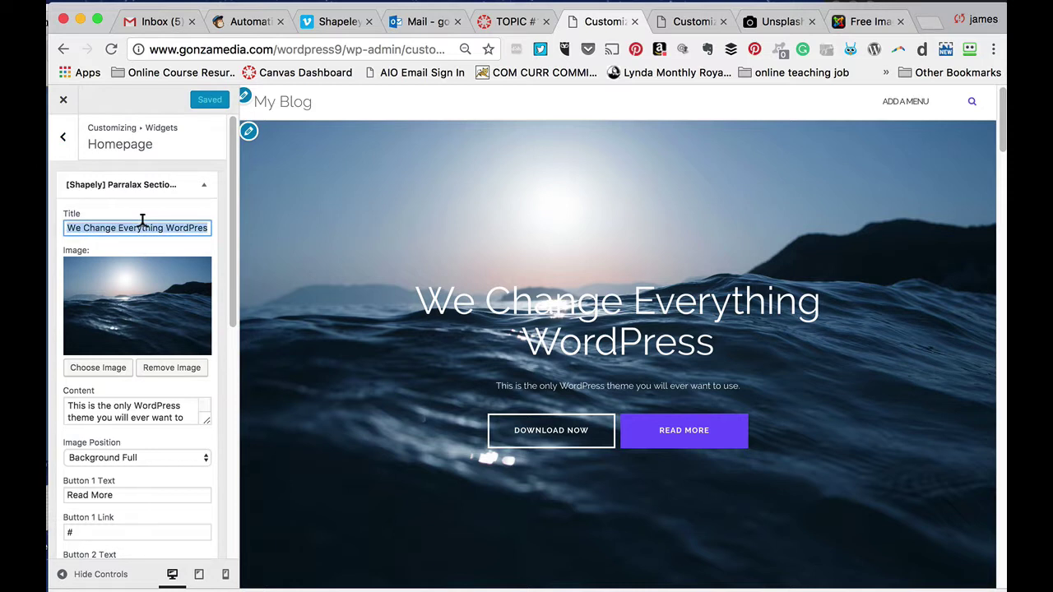
type("Top ")
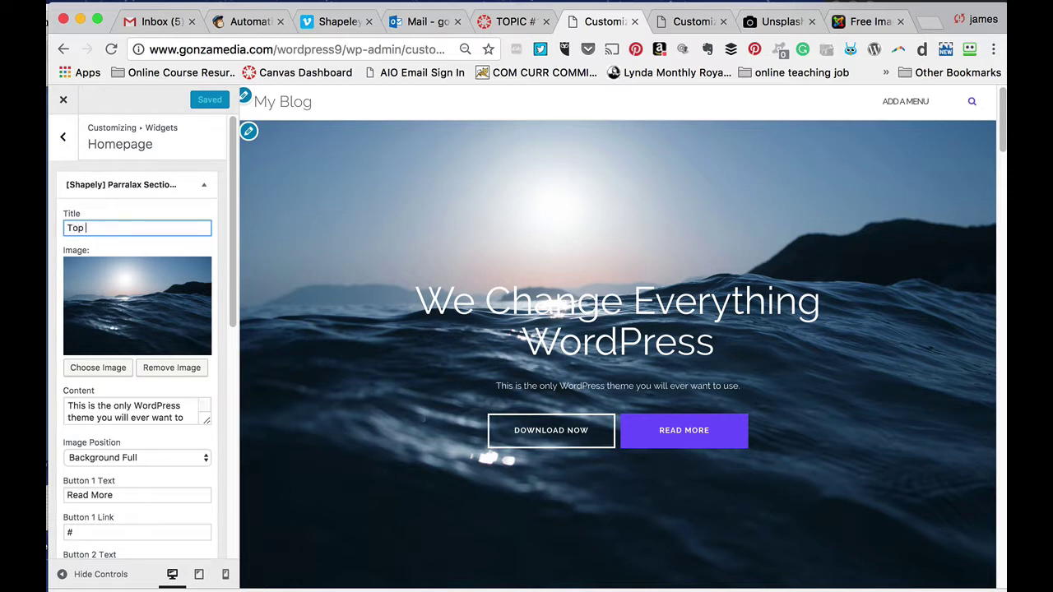
type("wid")
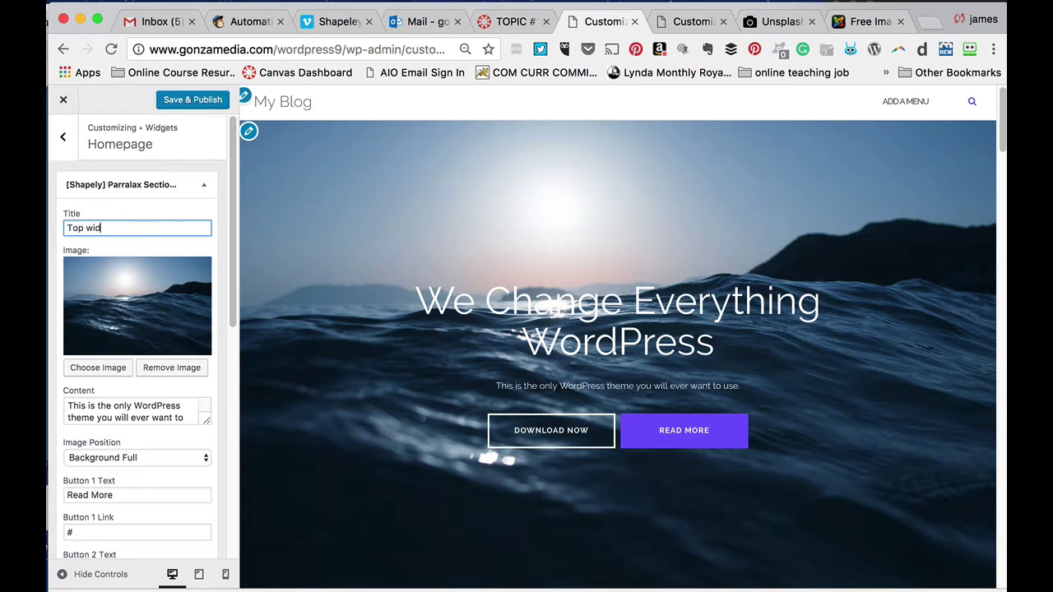
type("get positio")
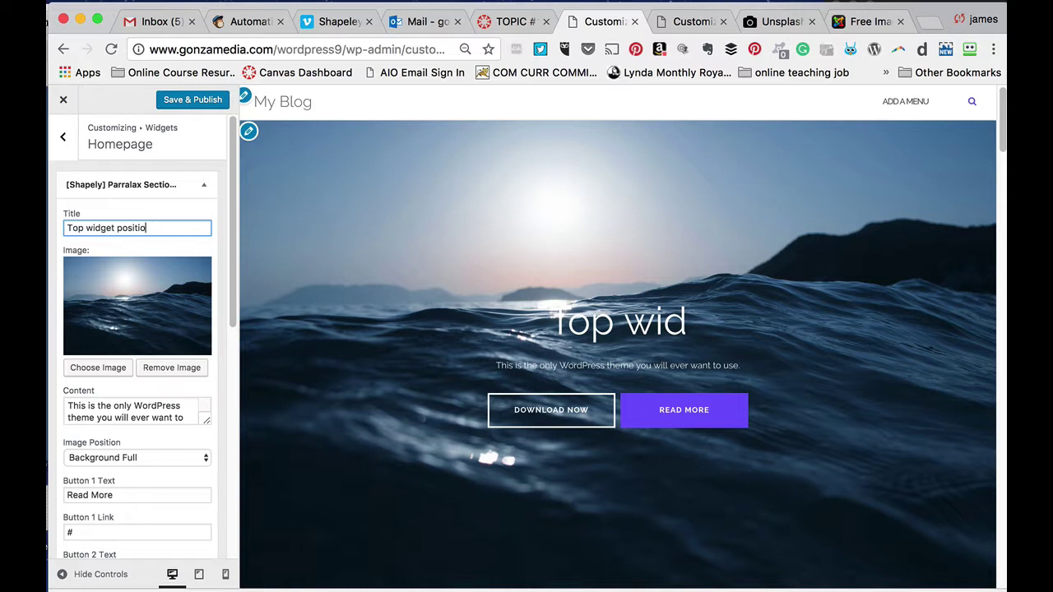
type("n")
left_click(449, 423)
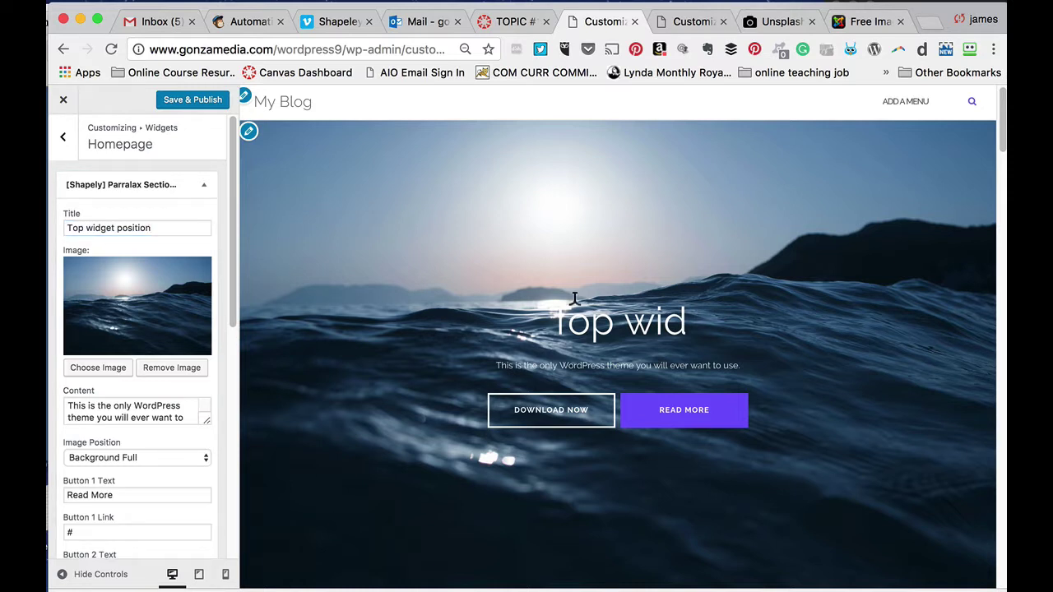
left_click(176, 224)
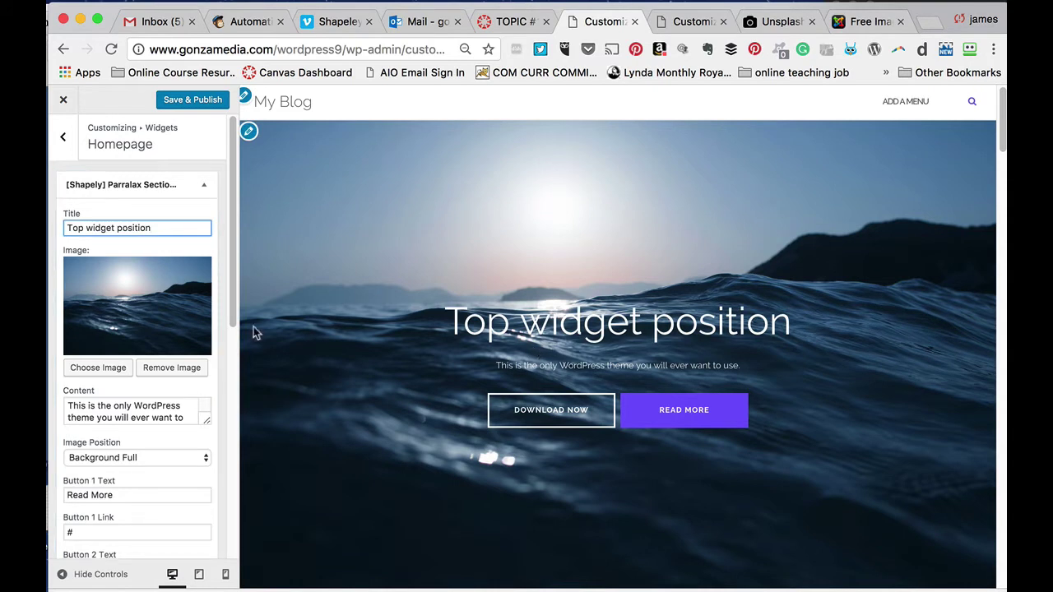
Change Button 1 Text to 'Read Here'
left_click(138, 489)
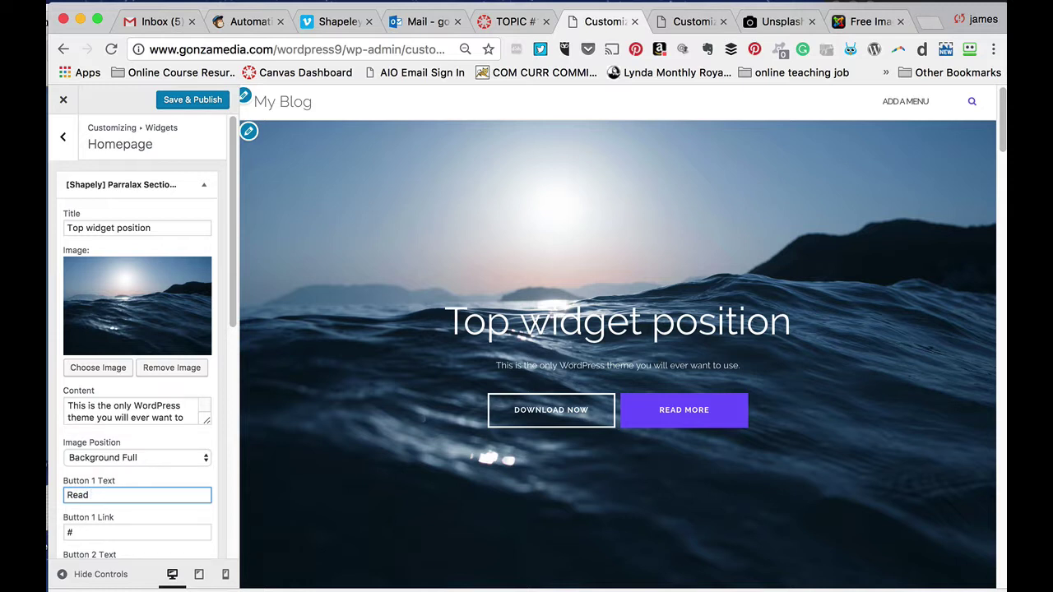
left_click(548, 423)
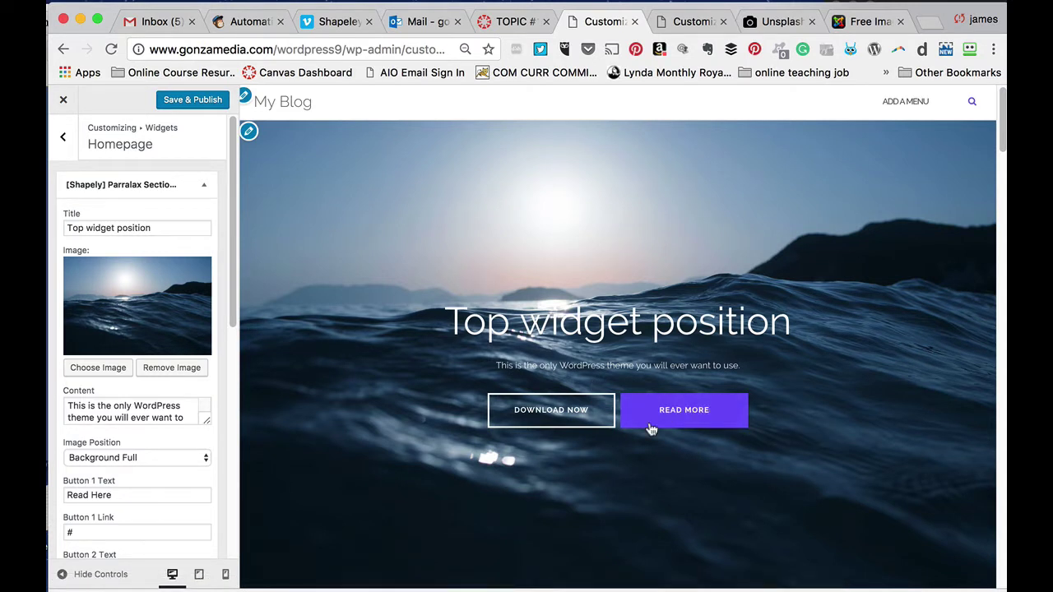
left_click(209, 494)
key("Tab")
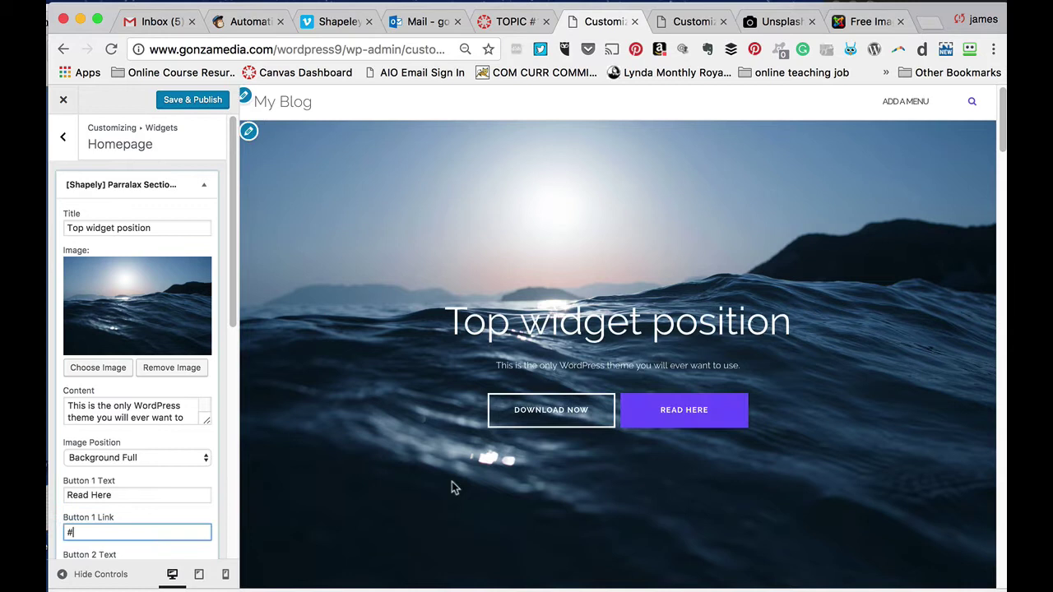
Expand Call for Action and replace its Callout Text with 'Bottom-most widget position'
left_click_drag(1001, 150, 1003, 584)
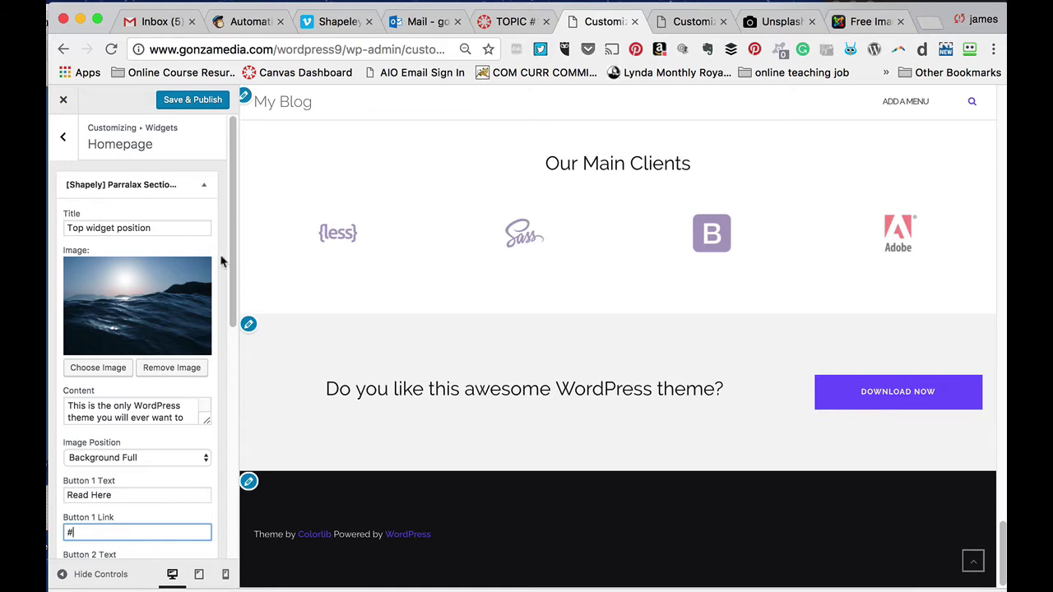
left_click_drag(234, 263, 231, 508)
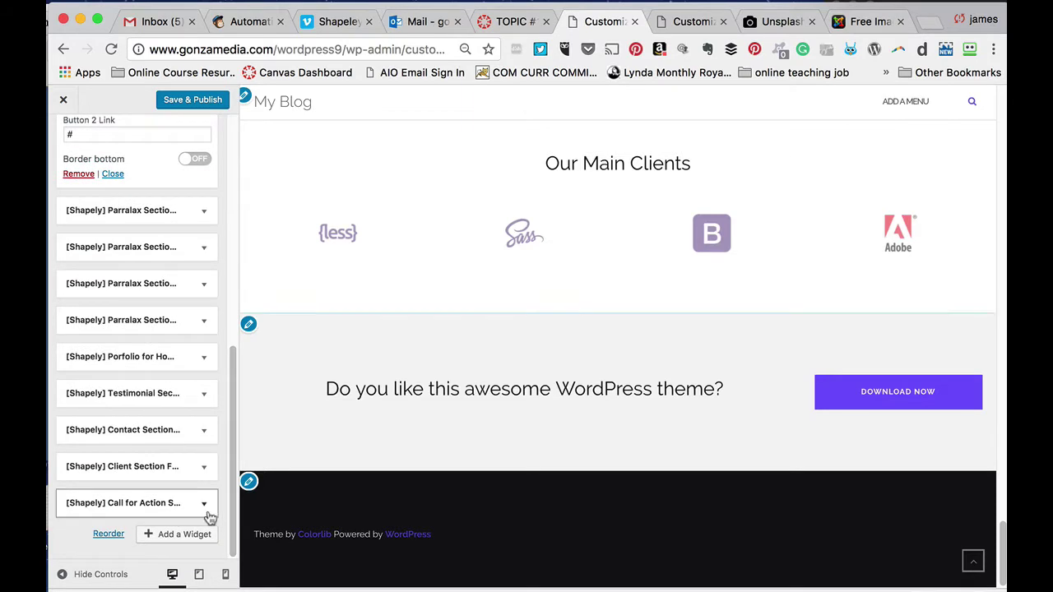
left_click(134, 502)
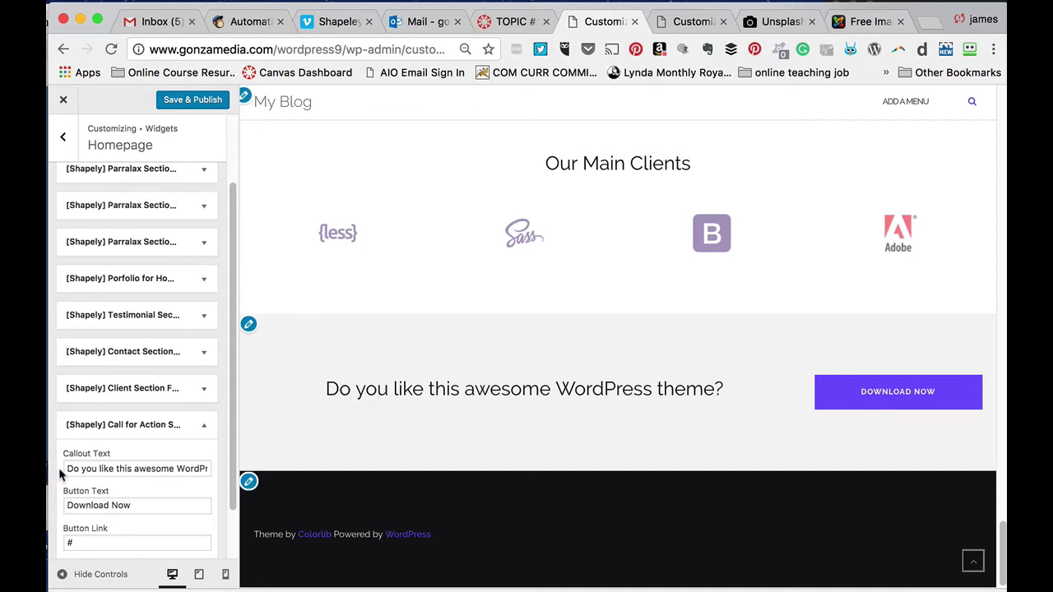
left_click_drag(64, 465, 238, 473)
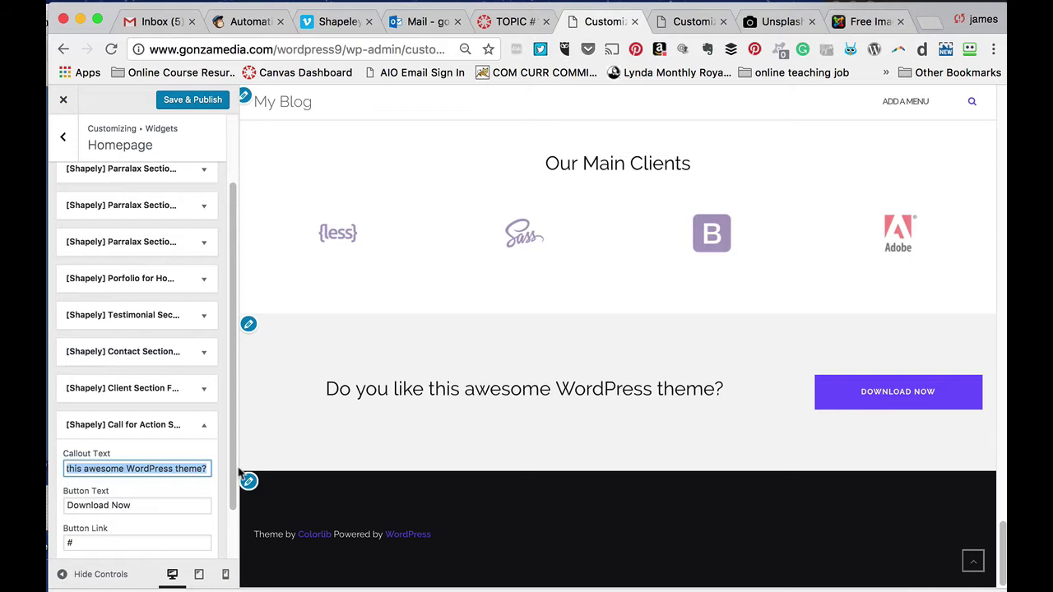
type("B")
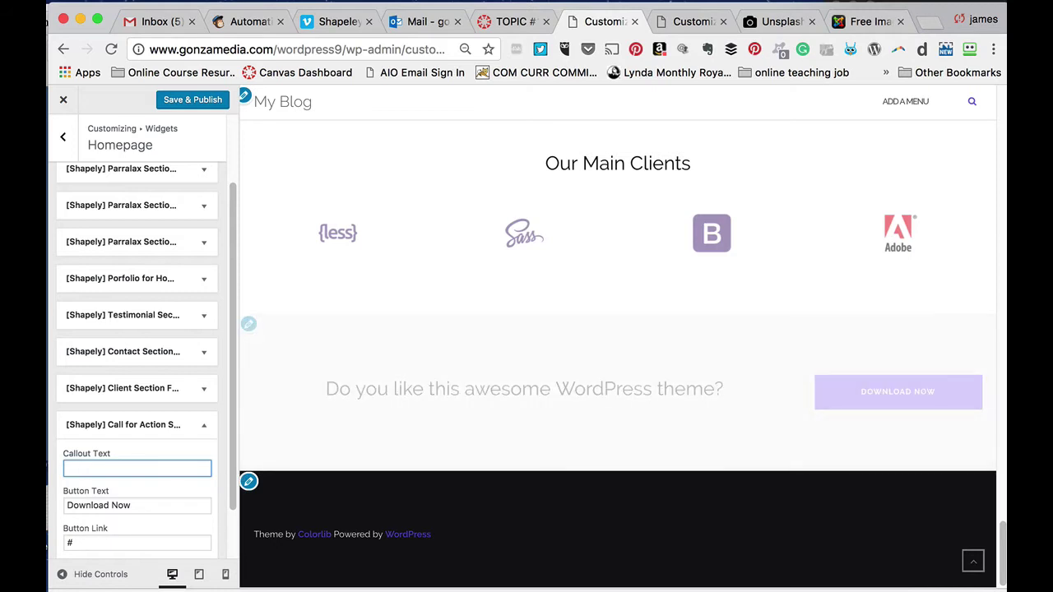
type("ottom-most widget position")
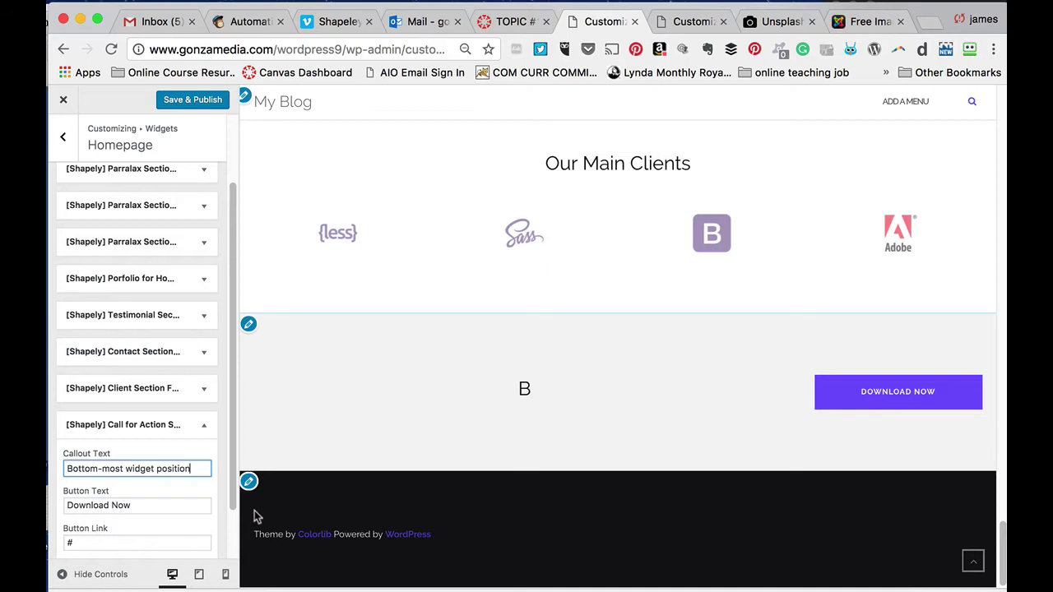
Change the call-to-action Button Text to 'Download button'
left_click(169, 502)
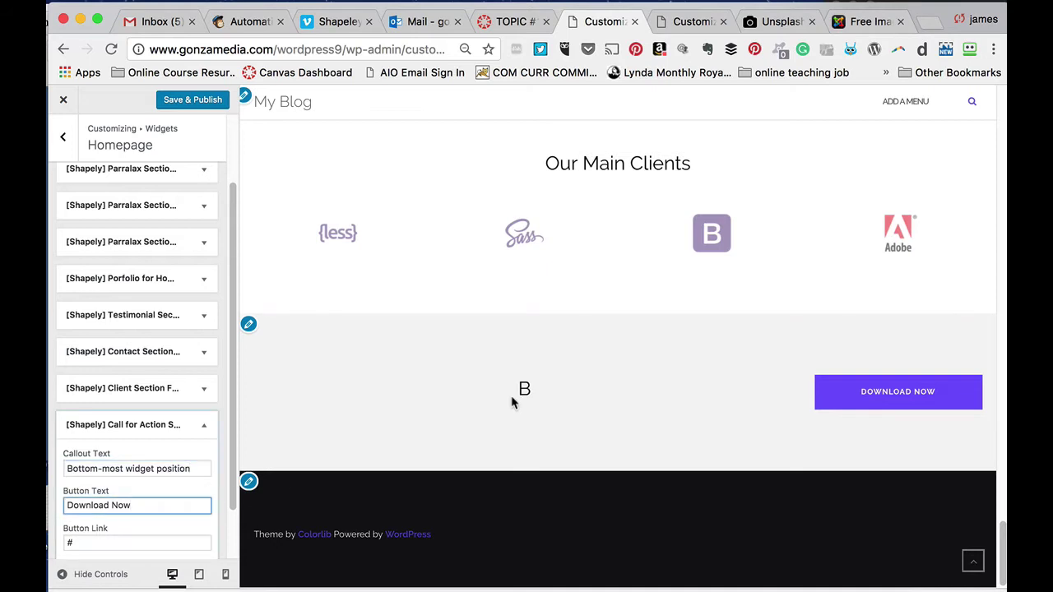
left_click(548, 401)
key("BackSpace")
key("BackSpace")
key("BackSpace")
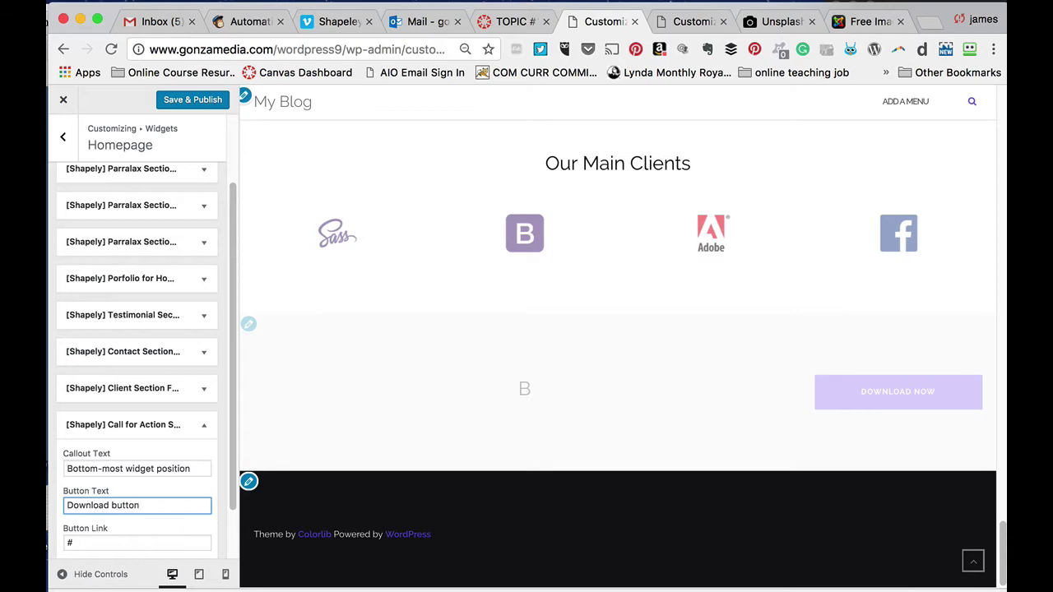
left_click(298, 460)
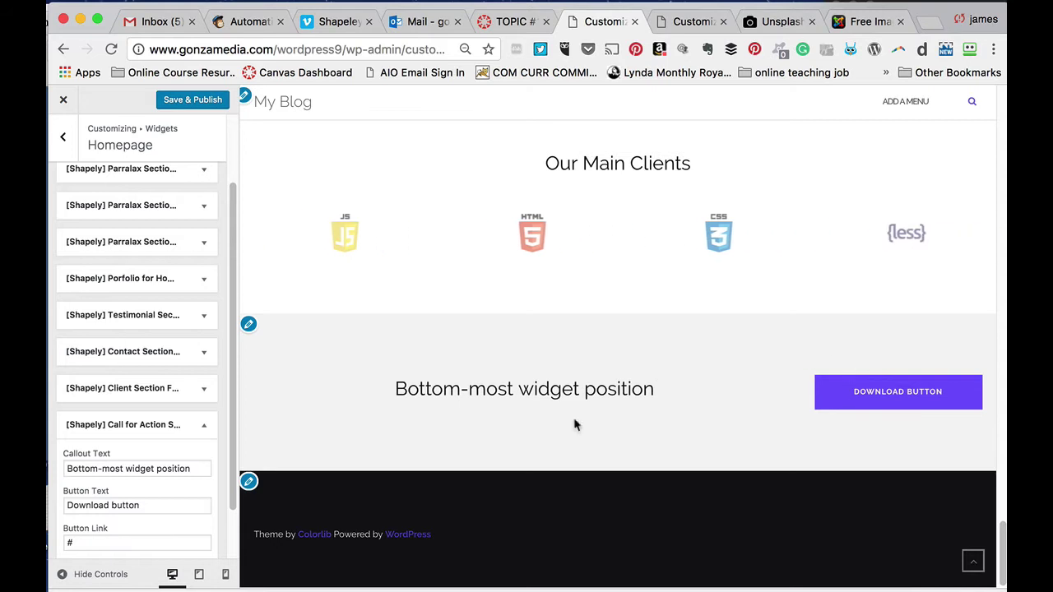
scroll(188, 464, "up", 2)
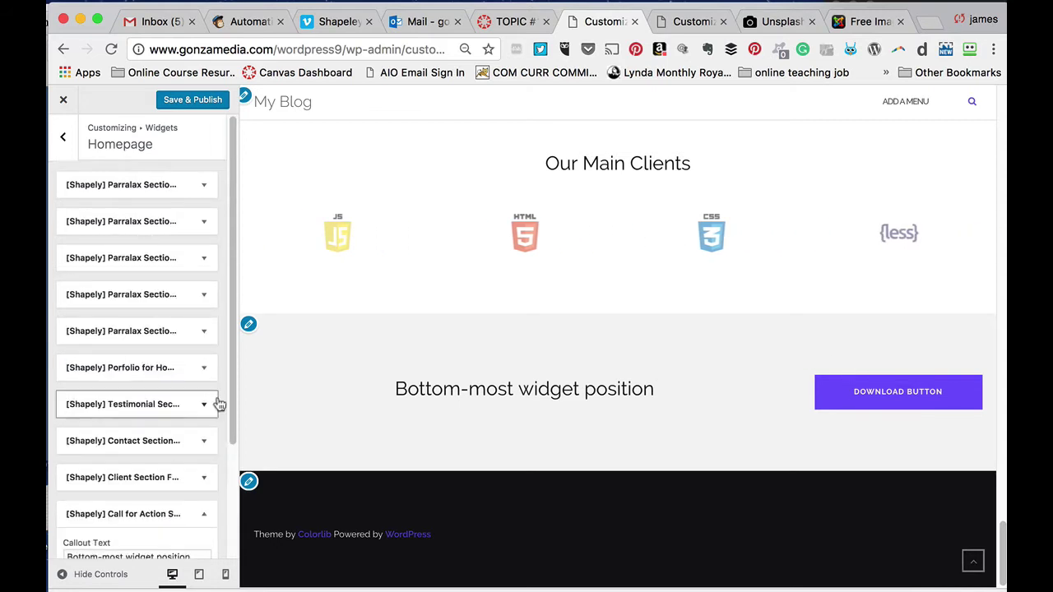
left_click_drag(229, 384, 231, 325)
Retitle the second Parallax Section from SEO Friendly to 'Second widget position' and remove its image
left_click(172, 222)
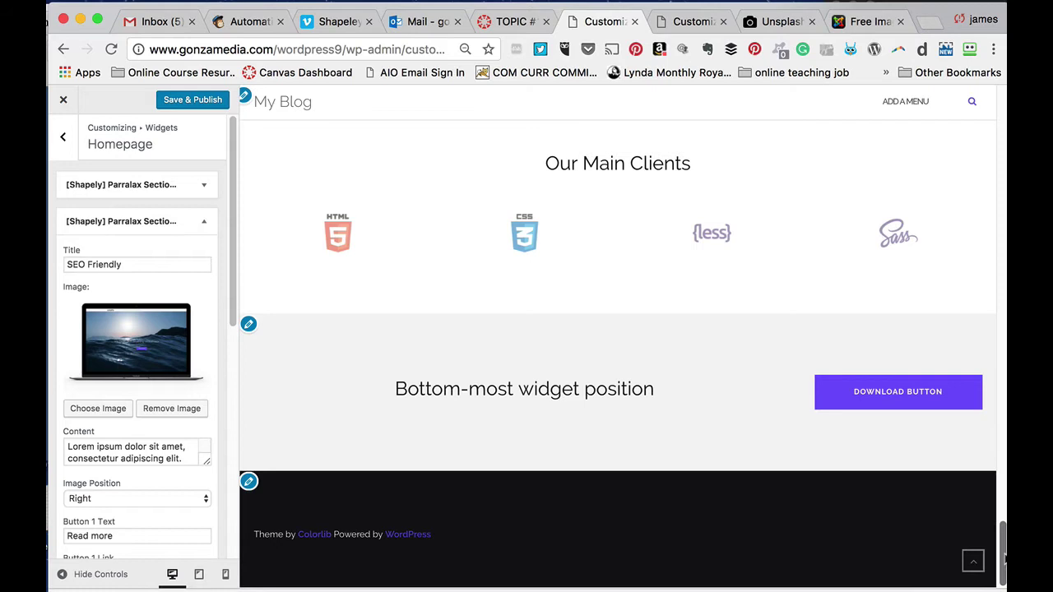
left_click_drag(1001, 538, 978, 200)
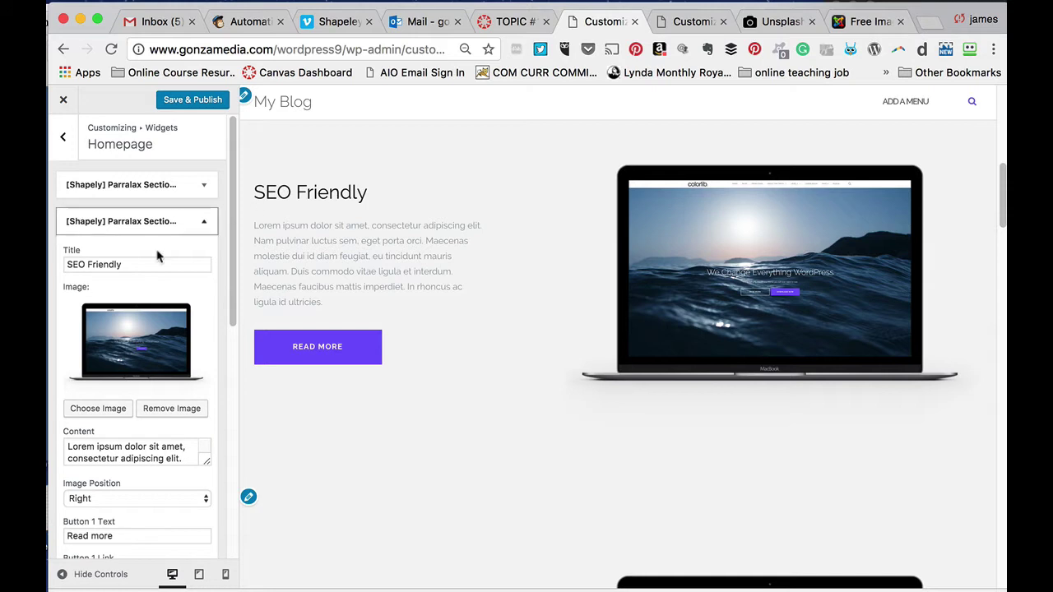
triple_click(132, 264)
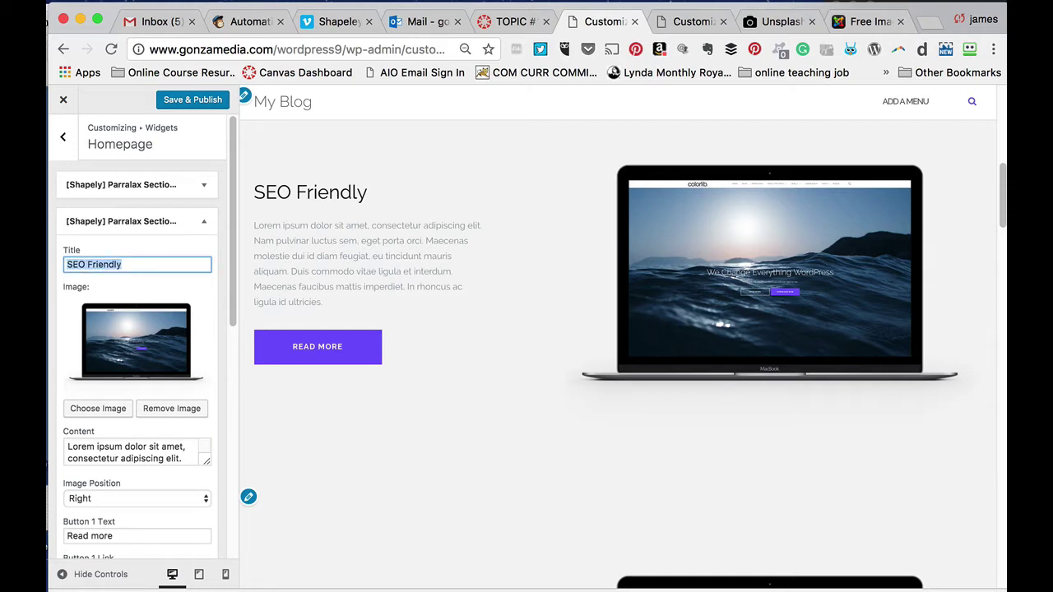
type("Second widget position")
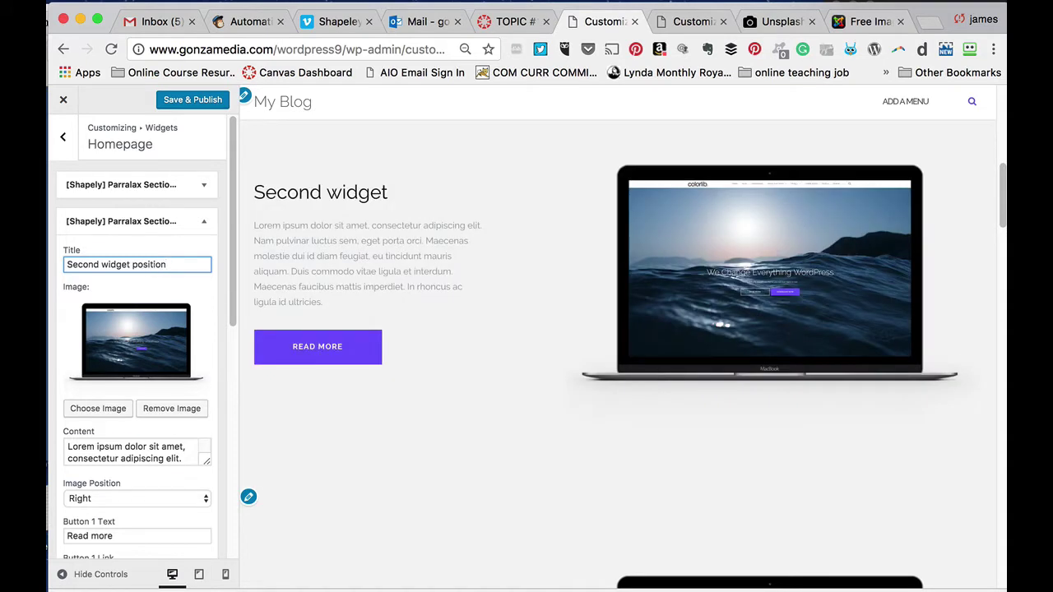
left_click(101, 447)
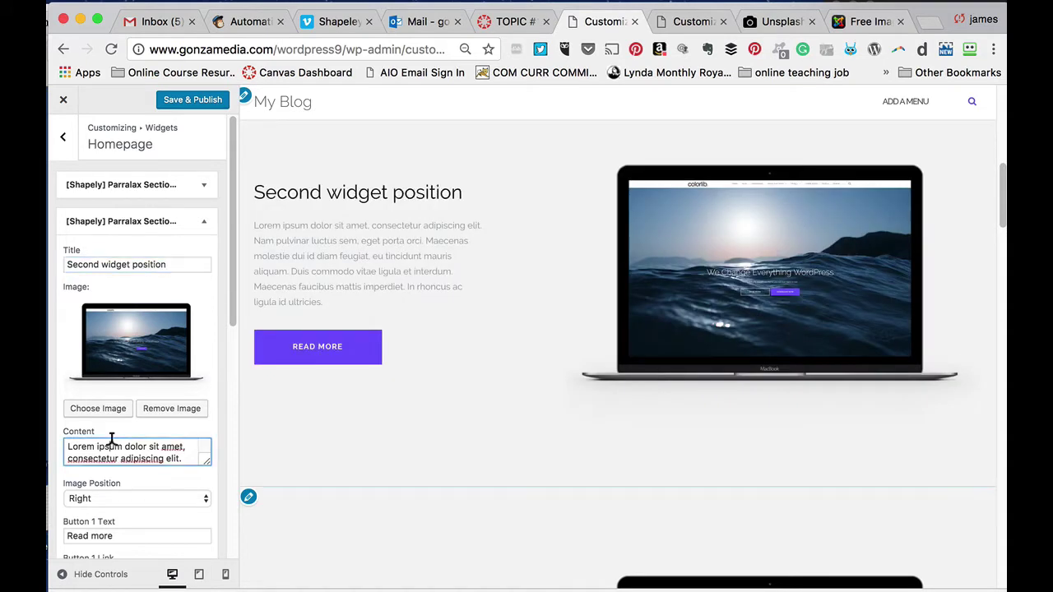
left_click(146, 365)
left_click(153, 412)
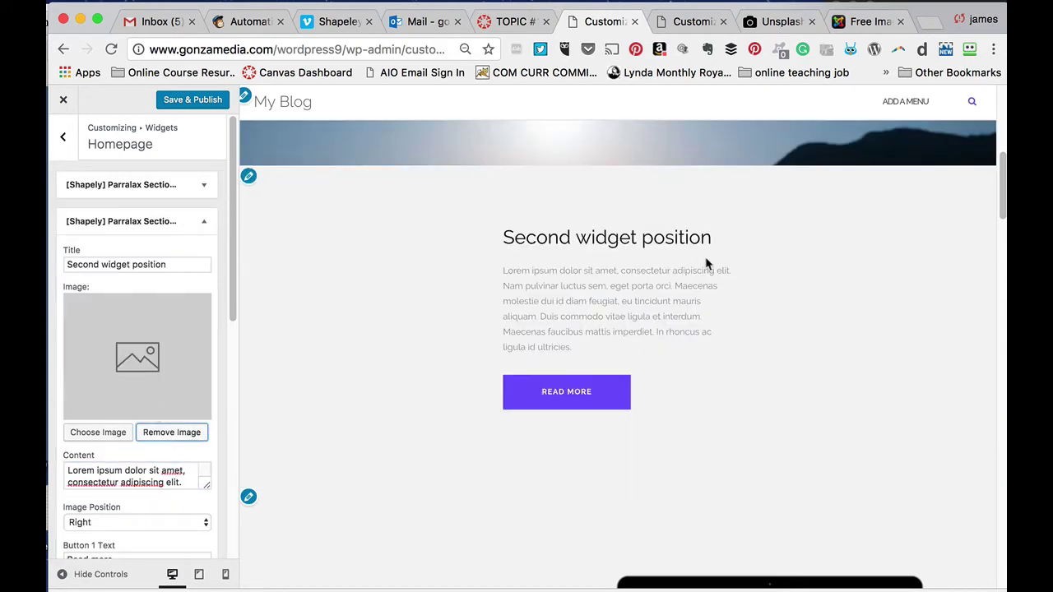
Upload DeathtoStock_TheCollaborative-6.jpg through Choose Image and set it as the section image
left_click(95, 433)
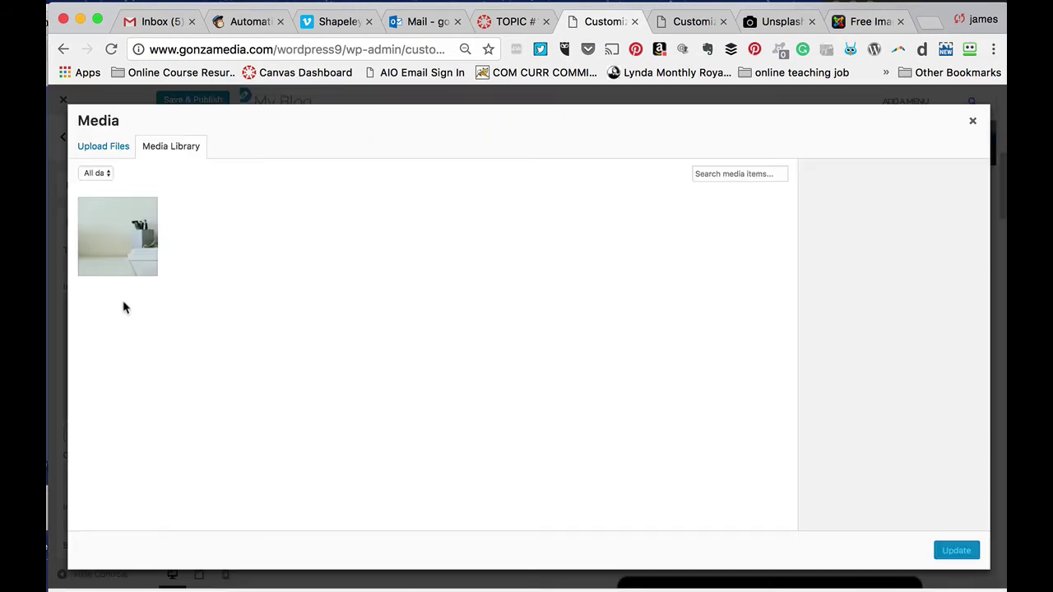
left_click(124, 151)
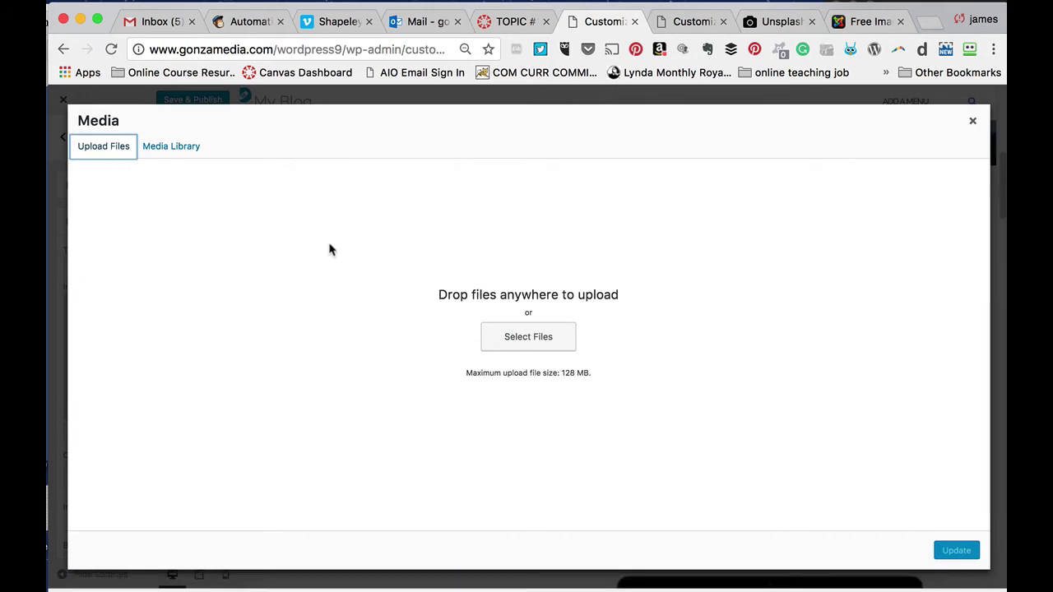
left_click(526, 339)
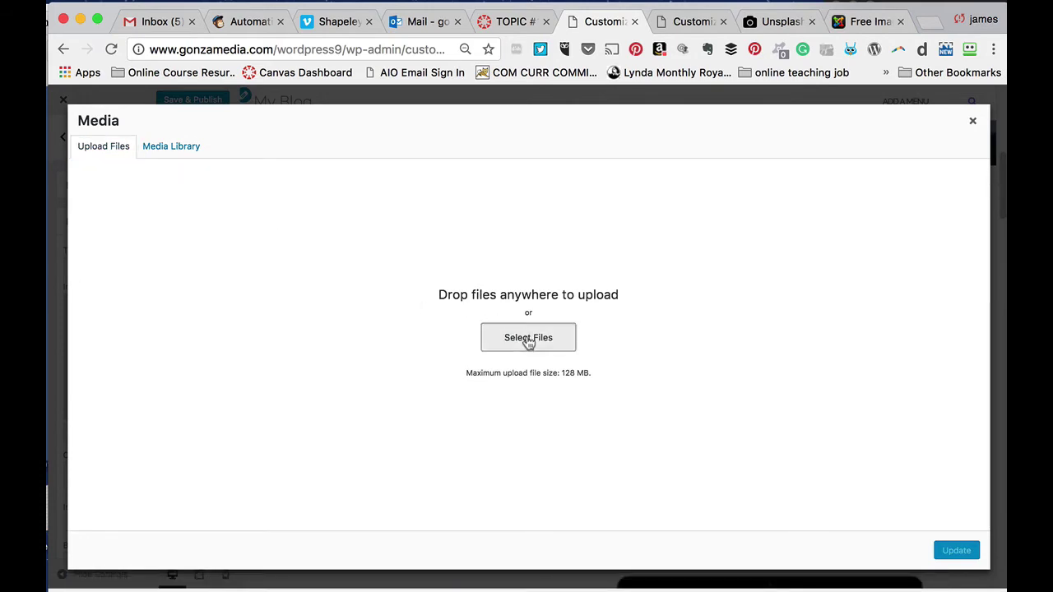
left_click(563, 178)
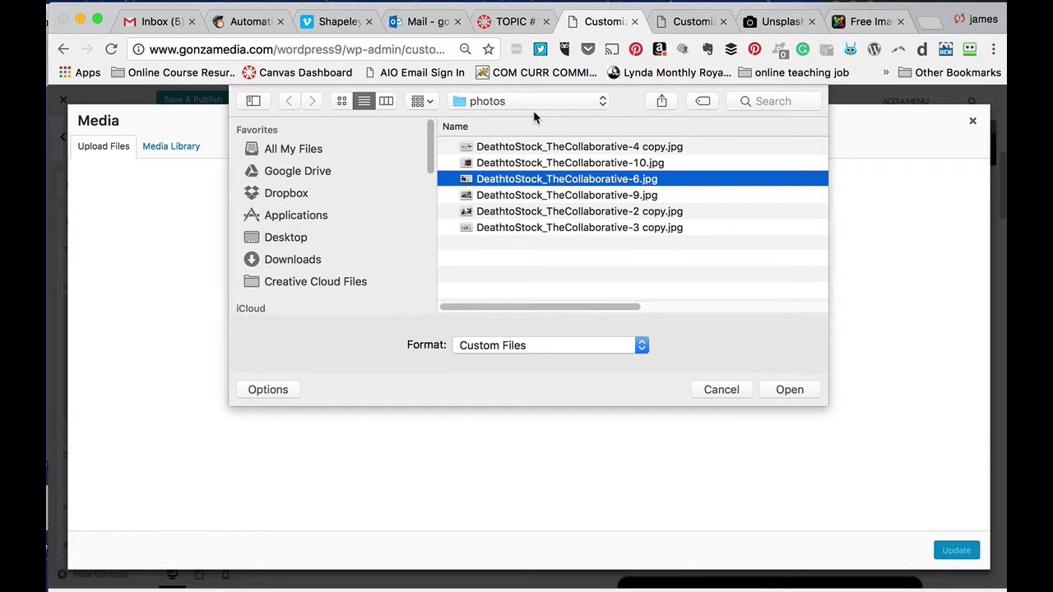
left_click(779, 392)
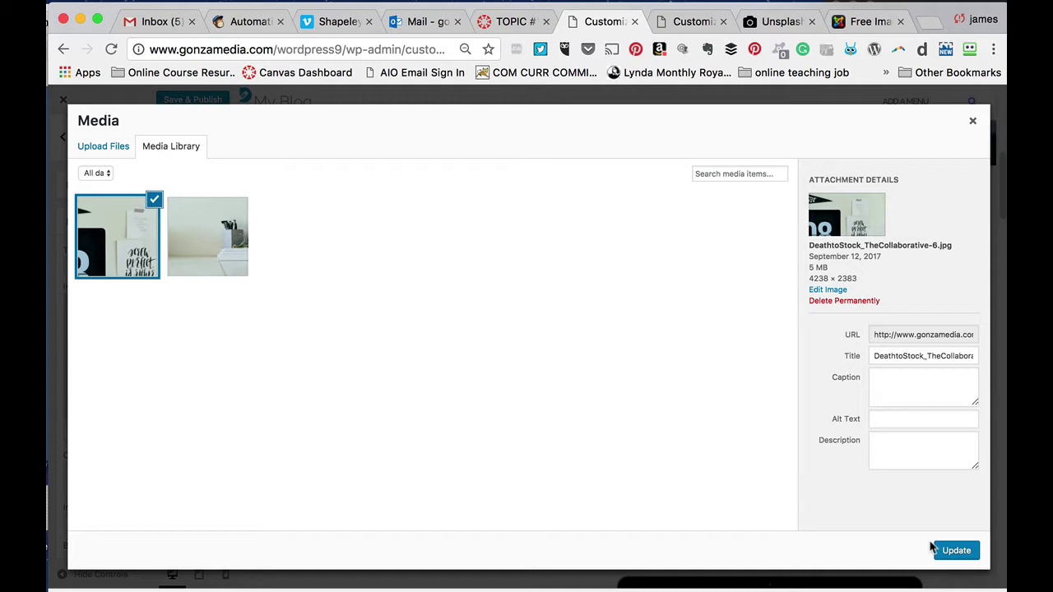
left_click(954, 551)
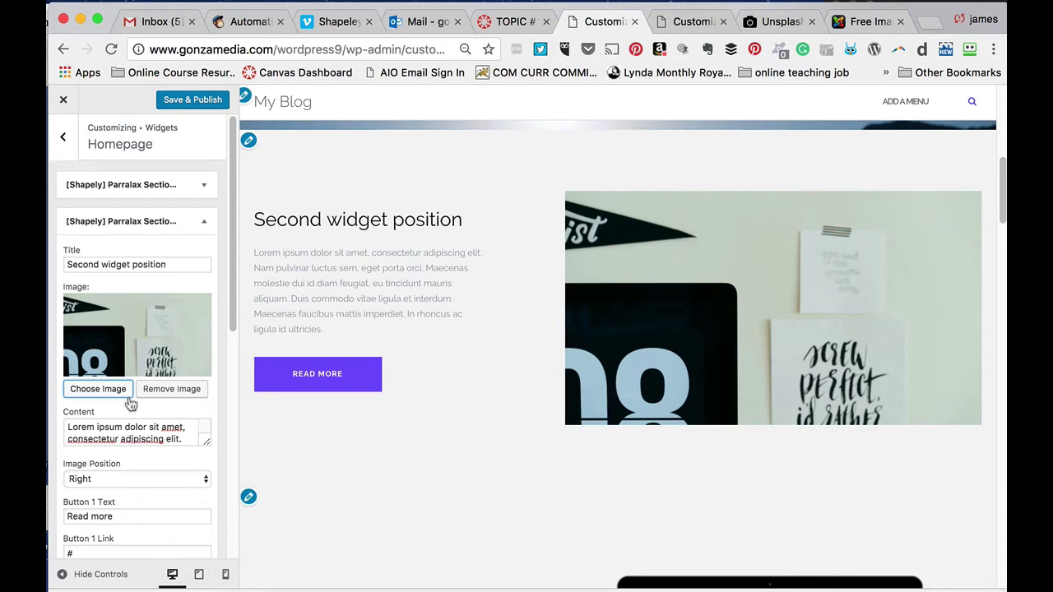
Change the Second widget position's Image Position from Right to Left, checking the preview
left_click(206, 485)
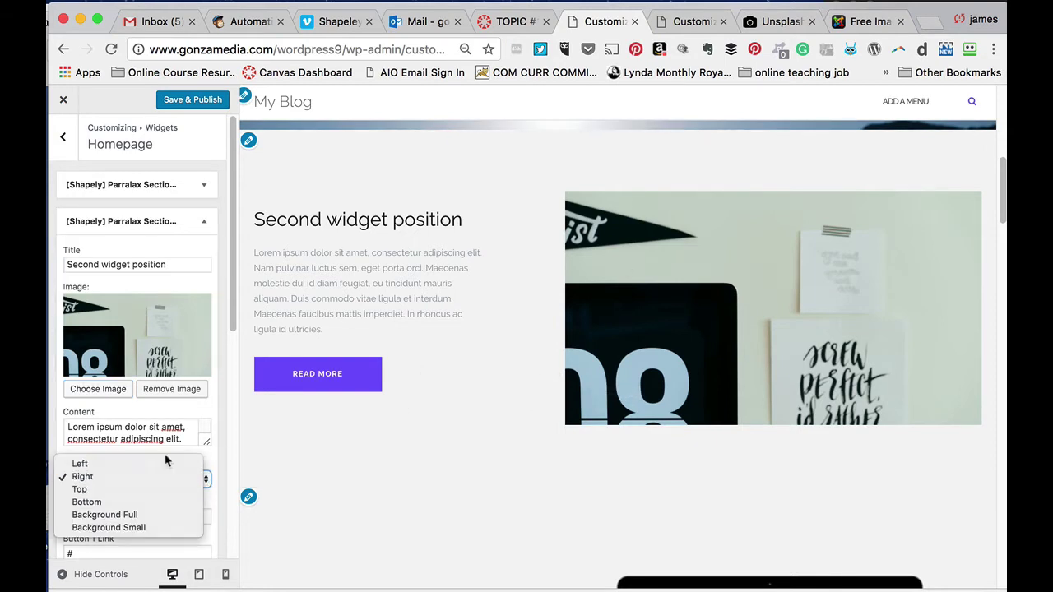
left_click(167, 459)
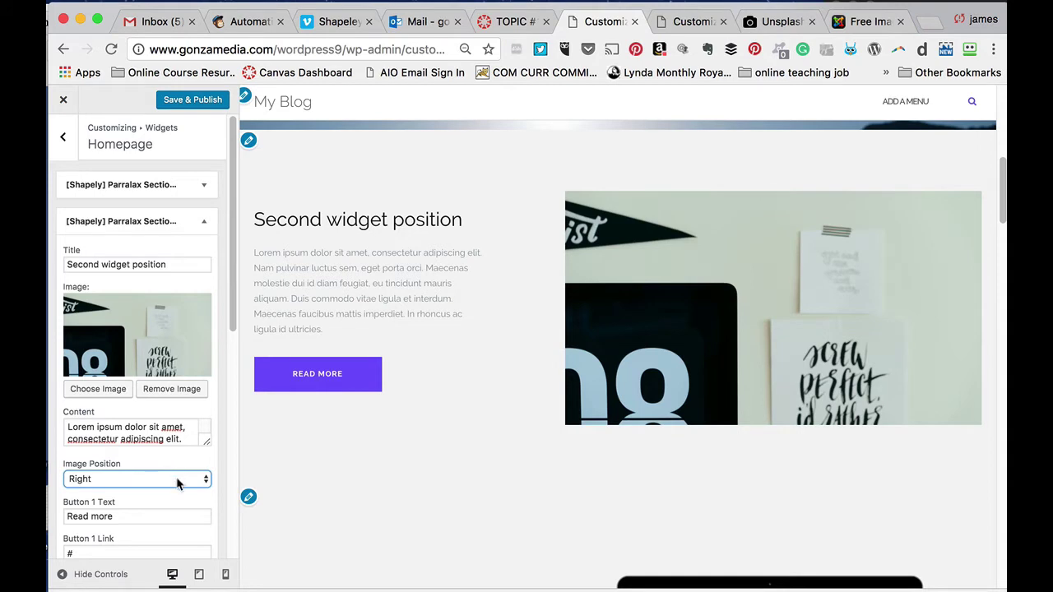
left_click(177, 483)
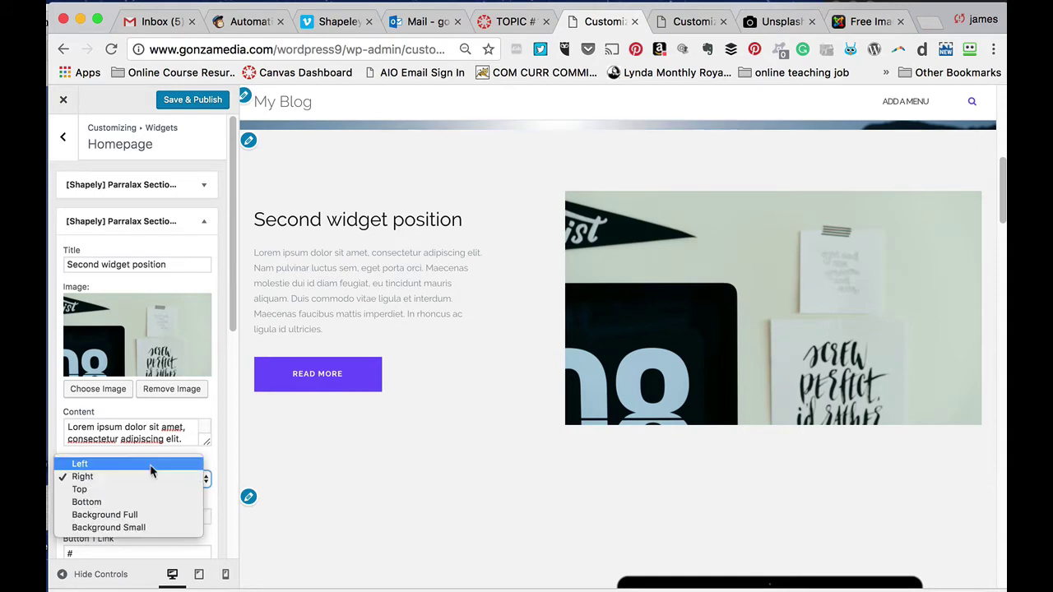
left_click(197, 464)
left_click(206, 479)
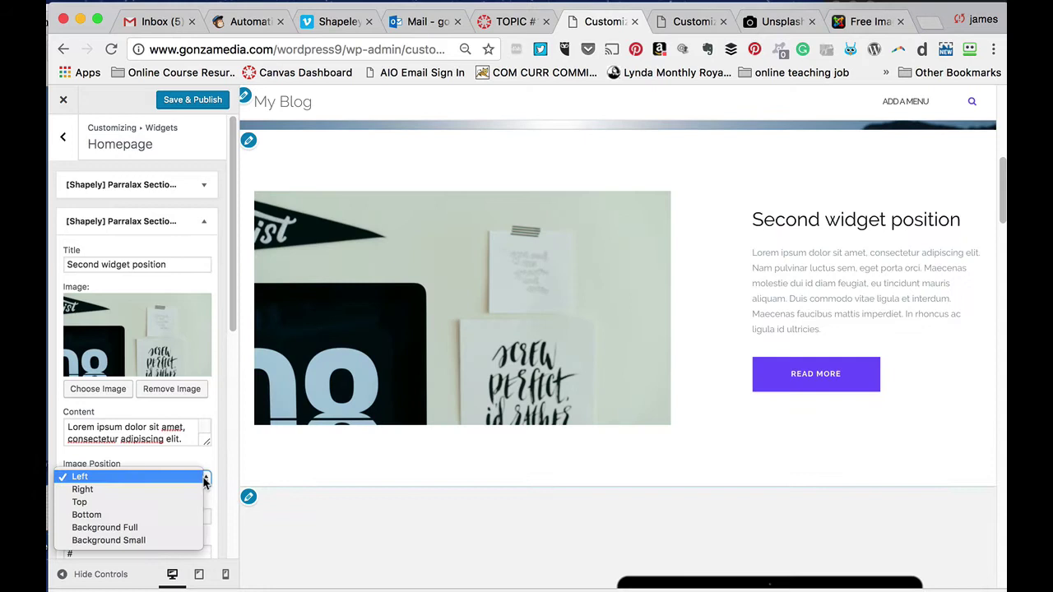
key("Escape")
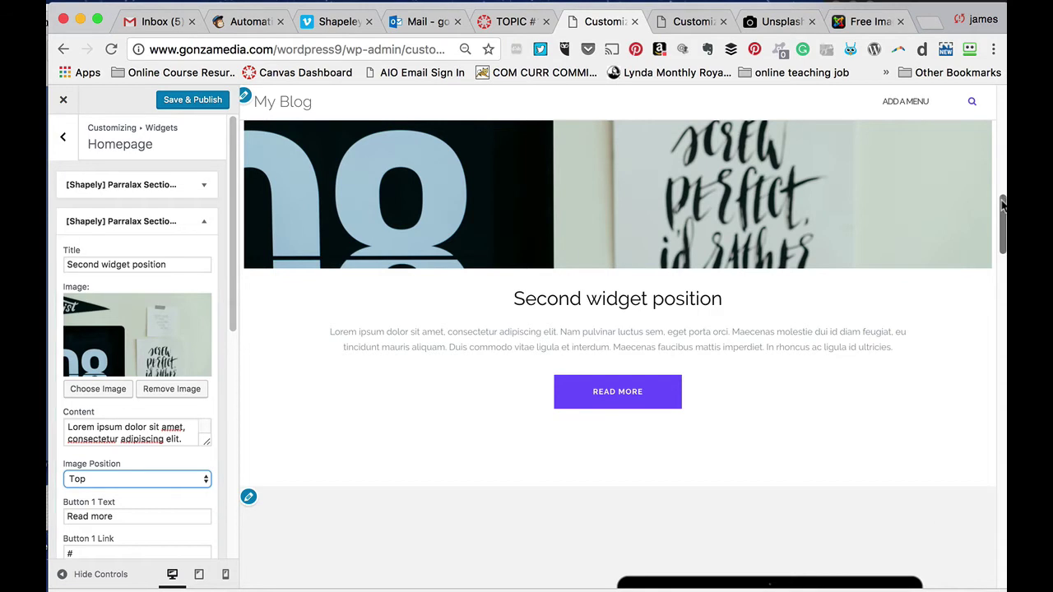
left_click_drag(1002, 214, 997, 123)
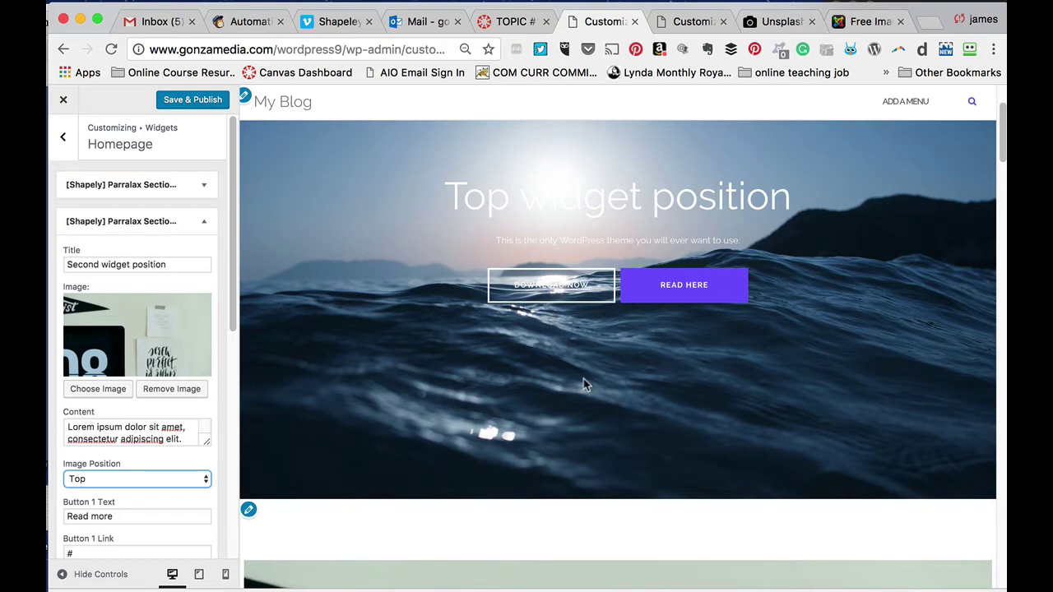
left_click_drag(1001, 157, 992, 221)
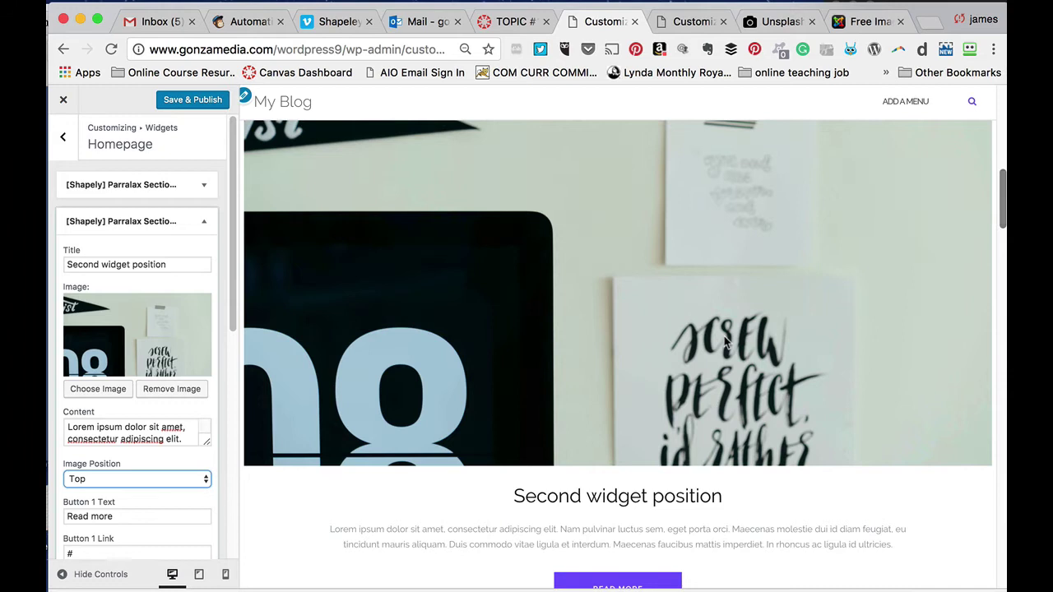
left_click(207, 486)
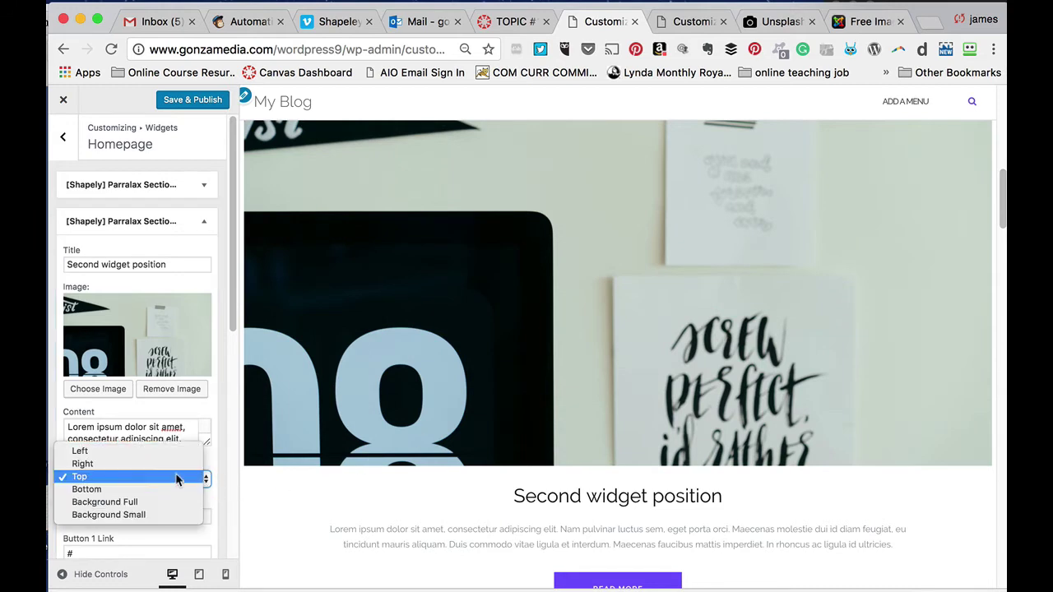
key("Escape")
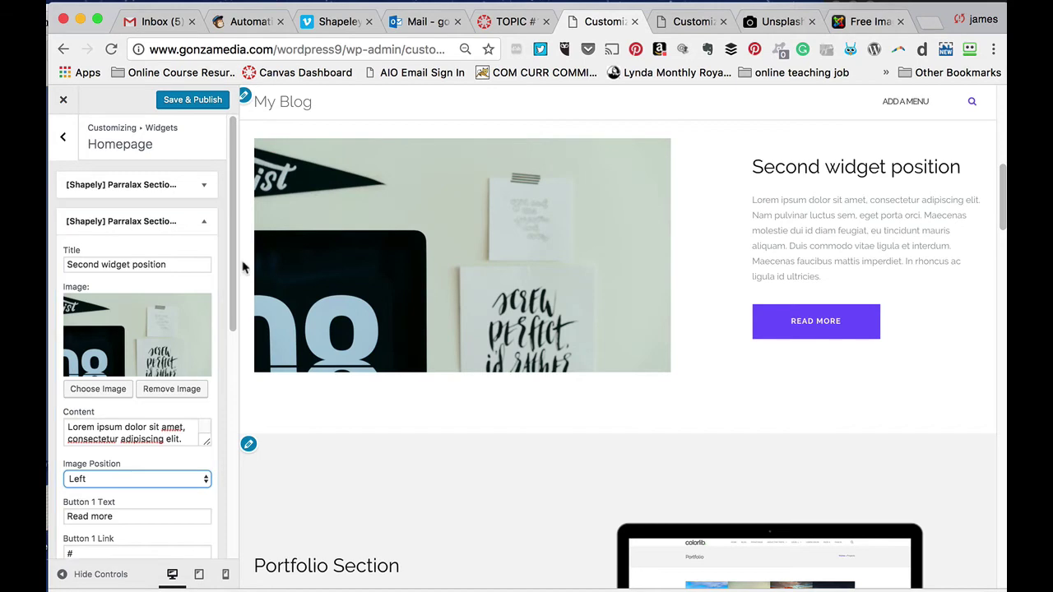
scroll(223, 302, "down", 3)
Clear the laptop image from the Portfolio Section widget, then move to the other site's Customizer
scroll(223, 302, "up", 1)
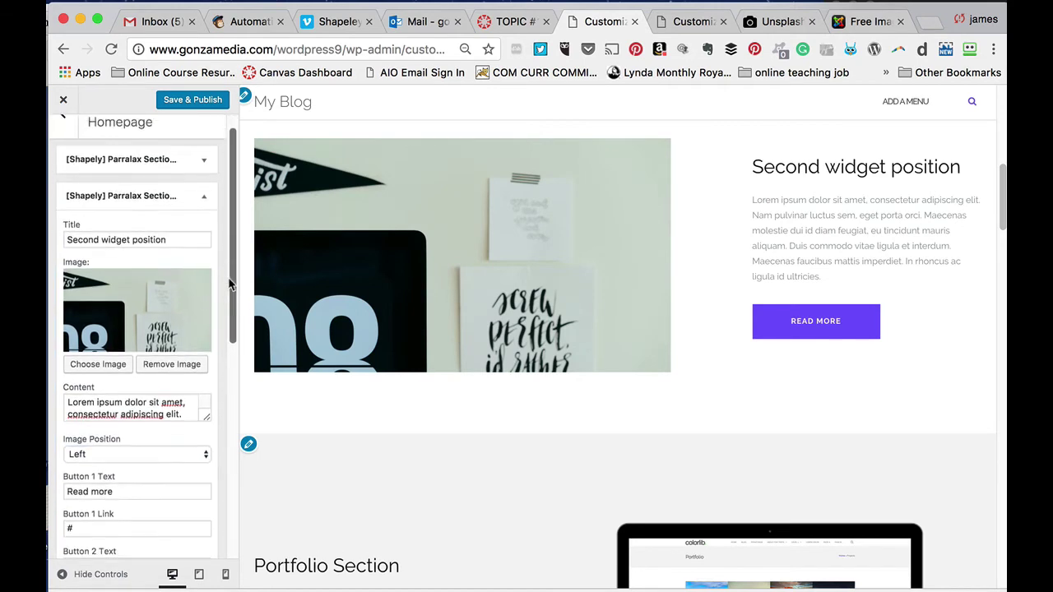
scroll(223, 302, "down", 2)
left_click_drag(996, 190, 994, 252)
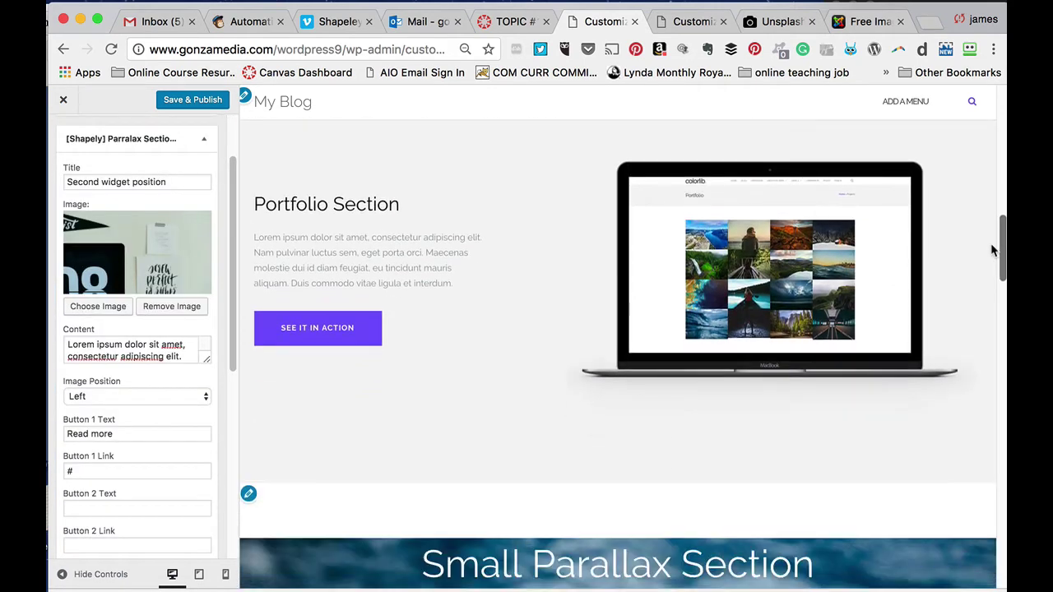
scroll(236, 331, "down", 6)
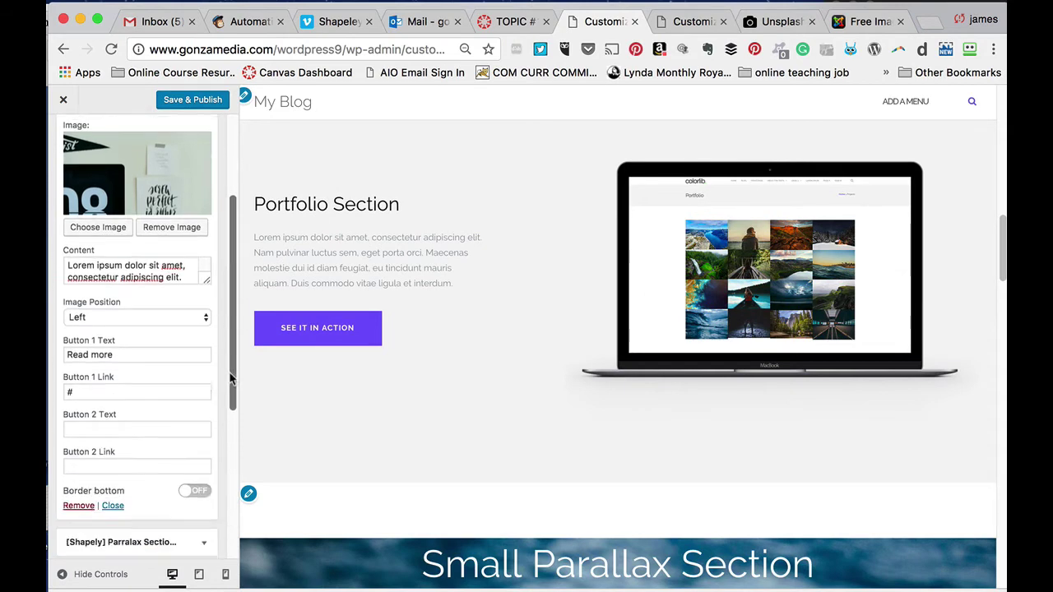
left_click(204, 375)
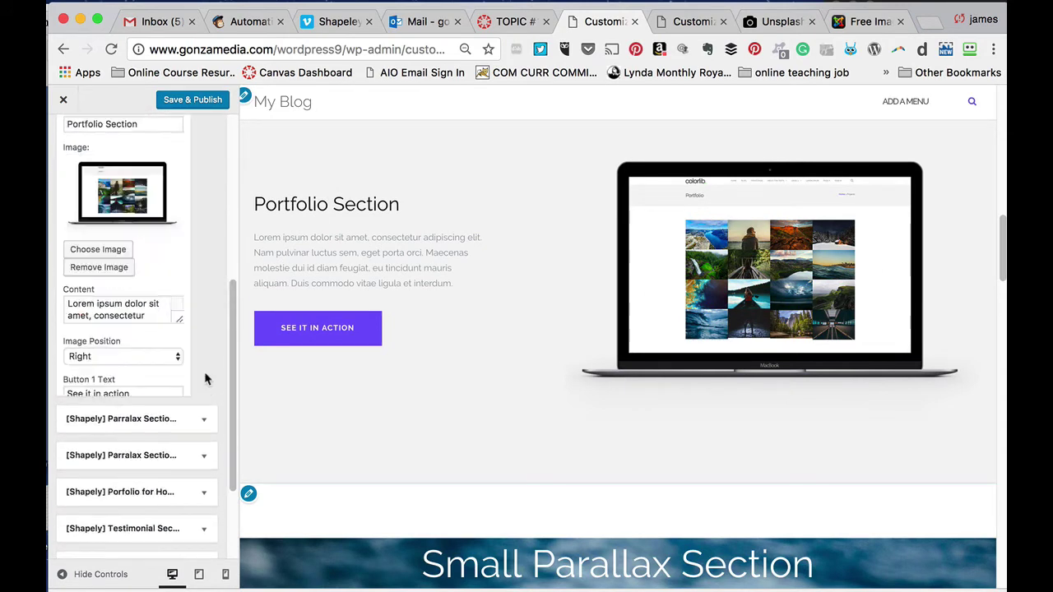
left_click_drag(232, 329, 232, 225)
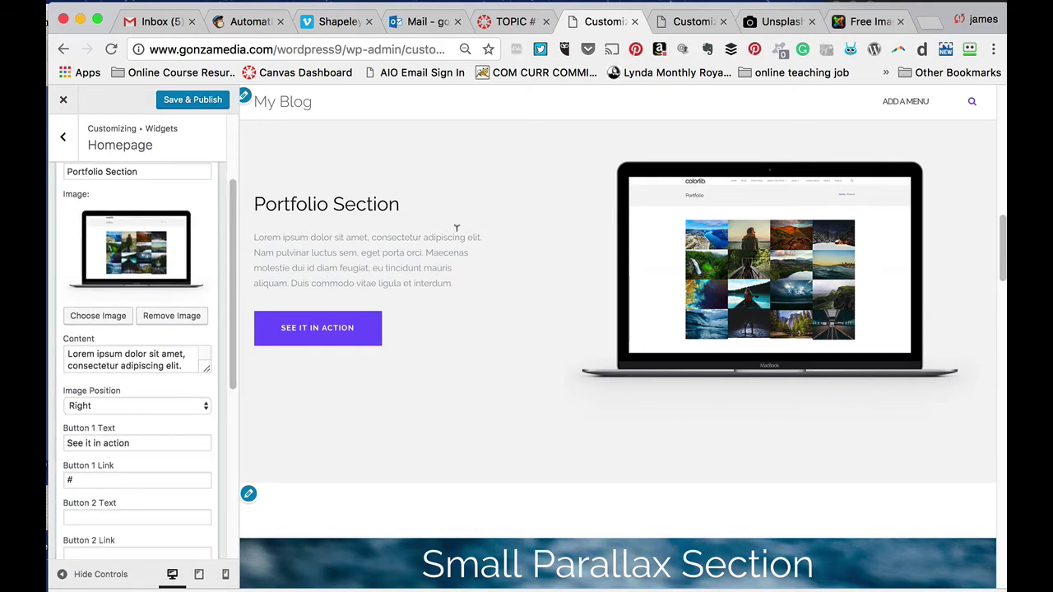
left_click(180, 319)
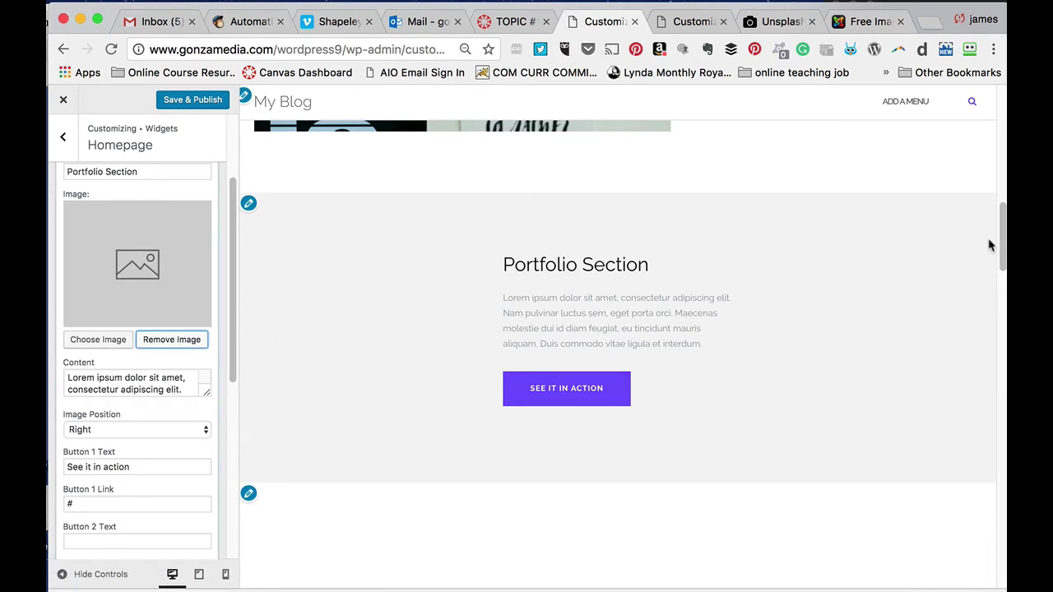
left_click(691, 23)
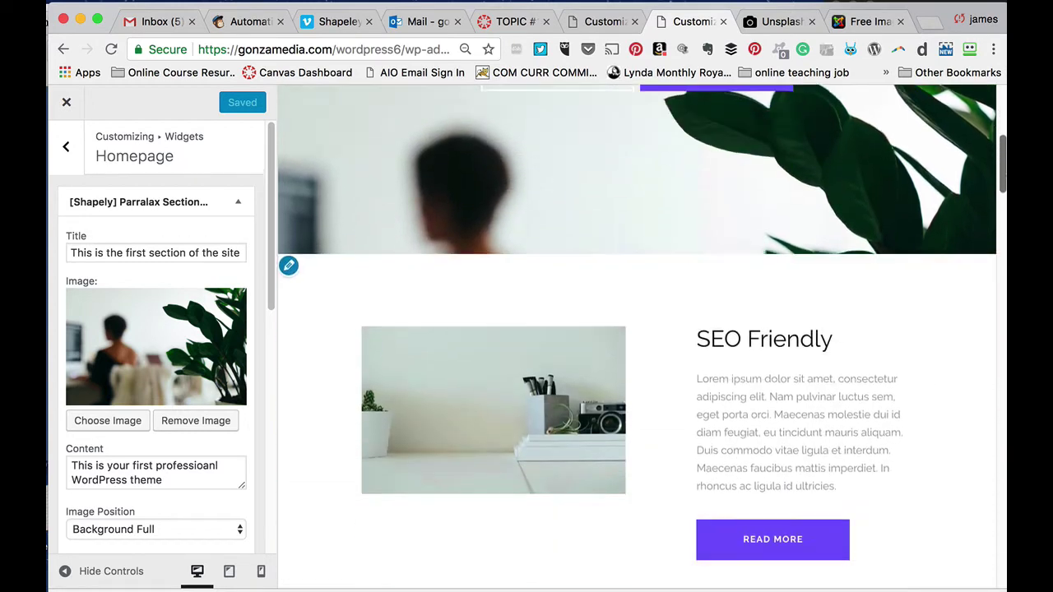
Exit the Customizer and open the live site via My Blog's Visit Site
left_click_drag(1003, 182, 949, 90)
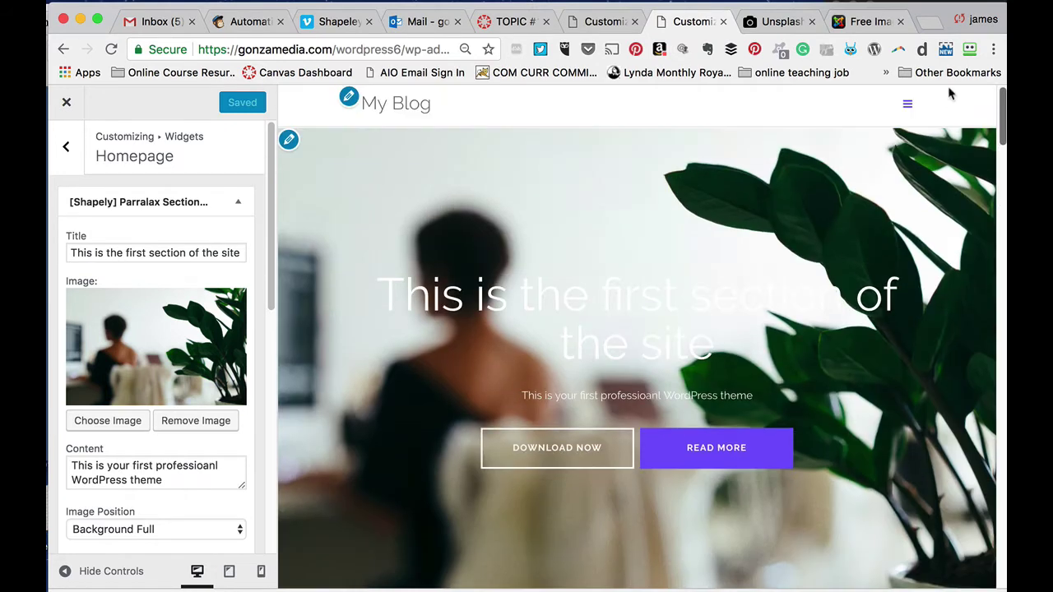
left_click(66, 107)
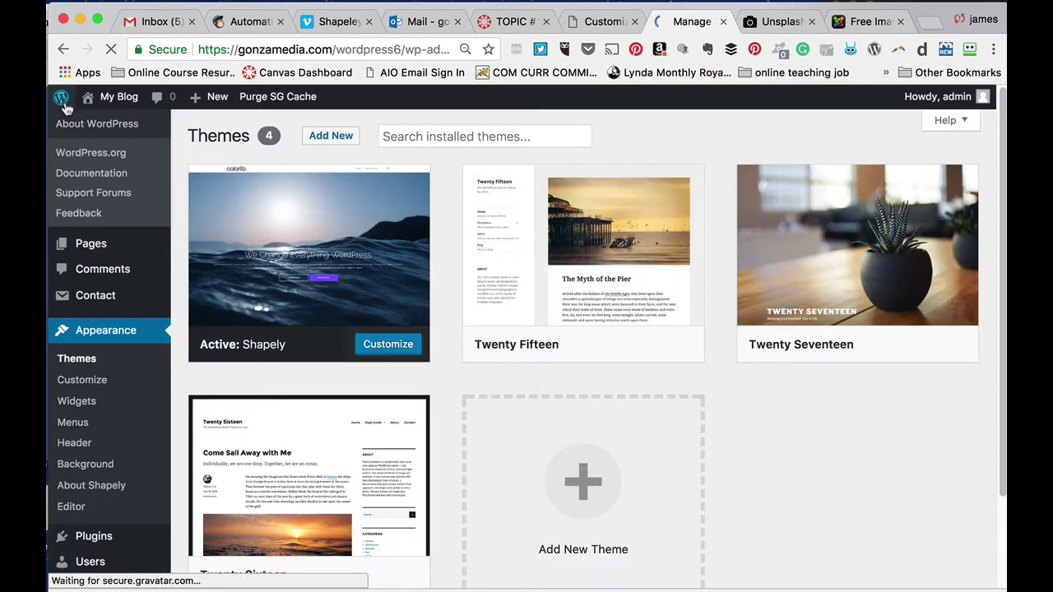
mouse_move(105, 100)
left_click(103, 123)
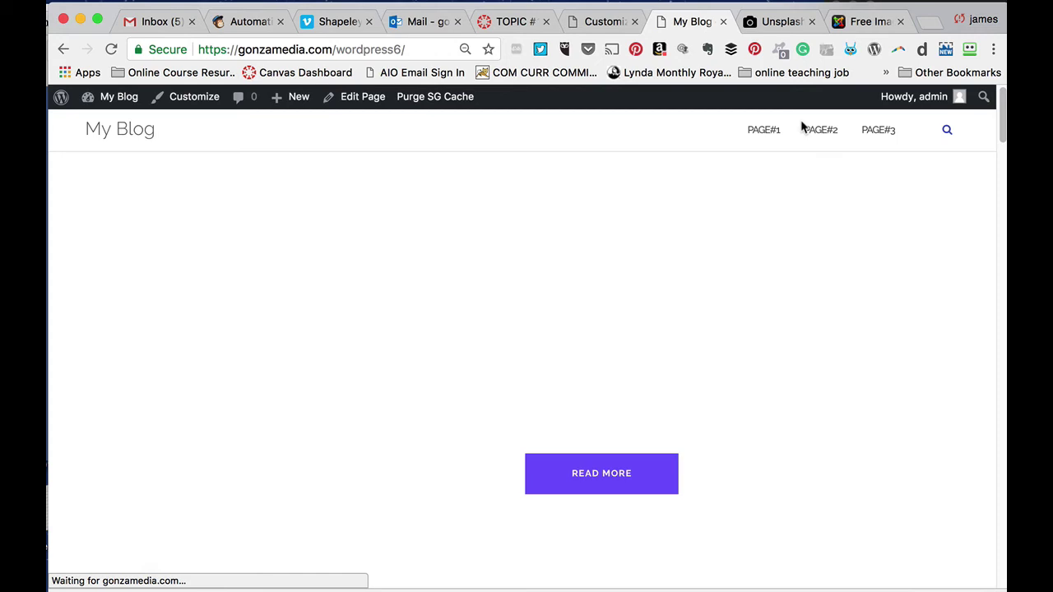
Scroll the live homepage, then select the whole site address in the address bar
mouse_move(973, 128)
scroll(1002, 127, "down", 3)
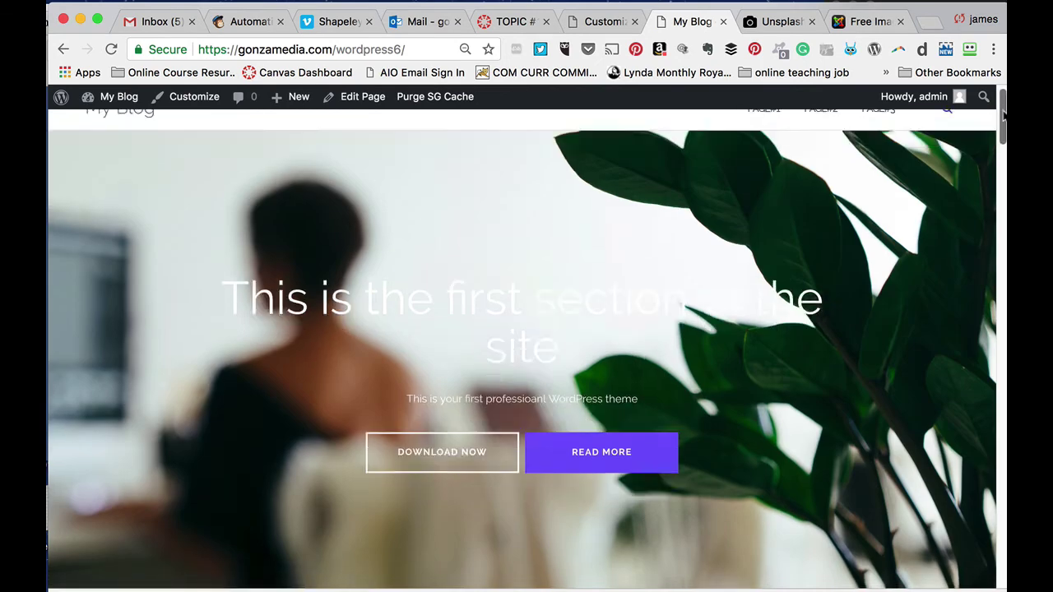
left_click_drag(1002, 128, 979, 100)
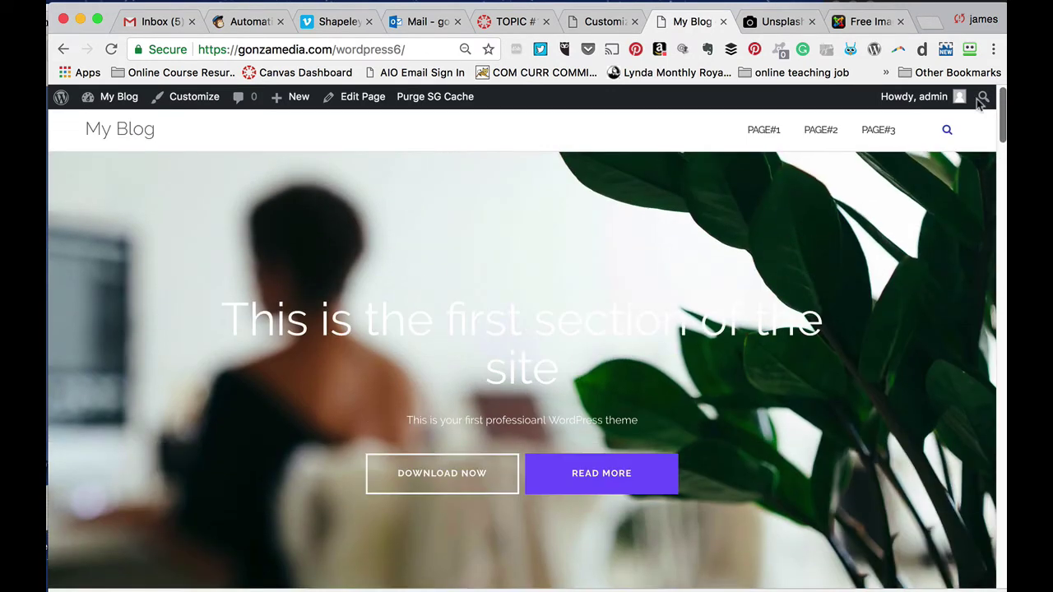
mouse_move(973, 94)
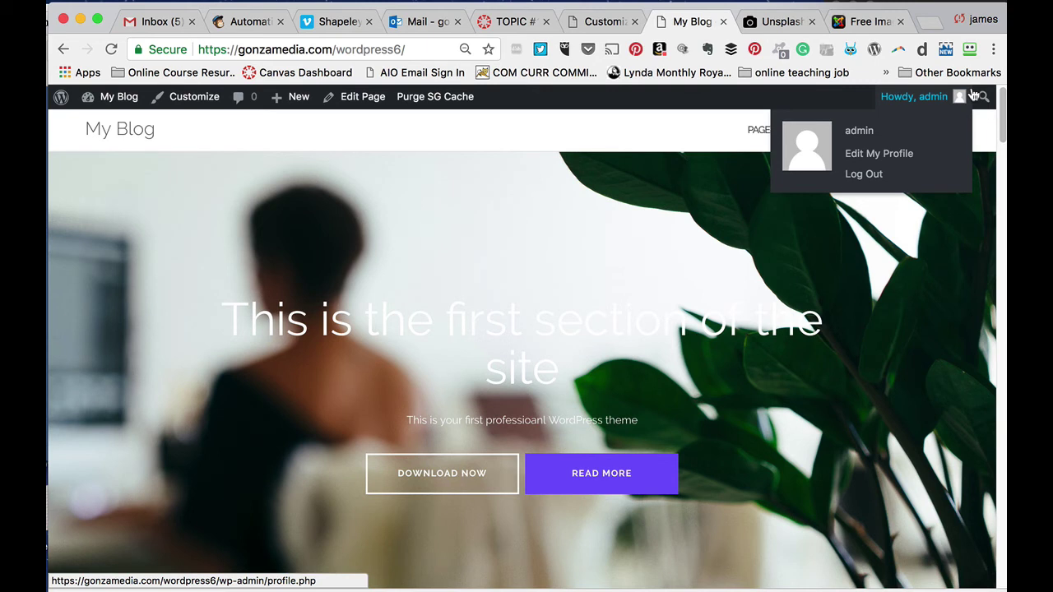
left_click_drag(407, 50, 153, 56)
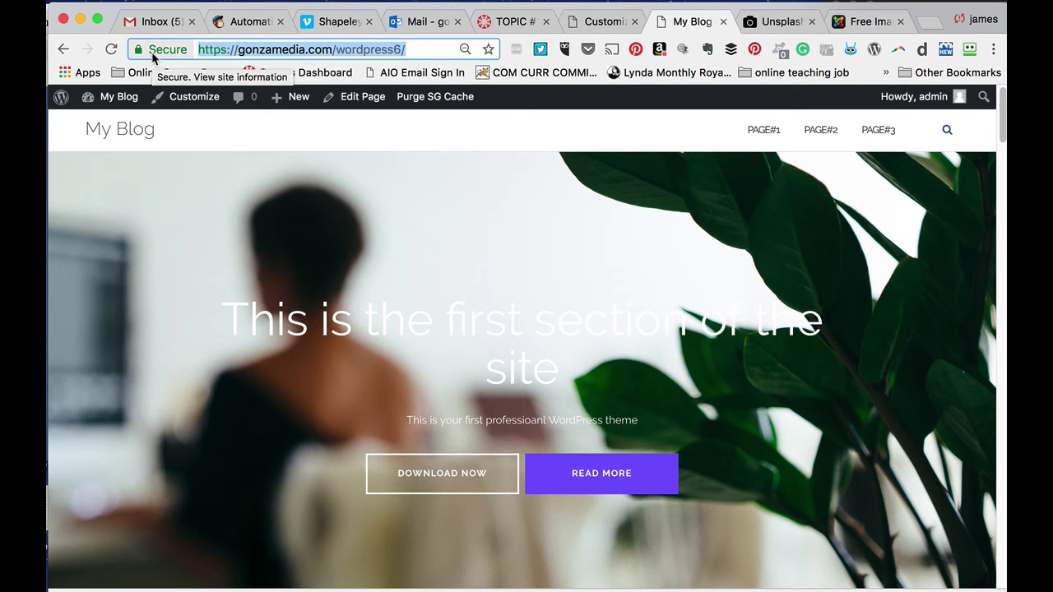